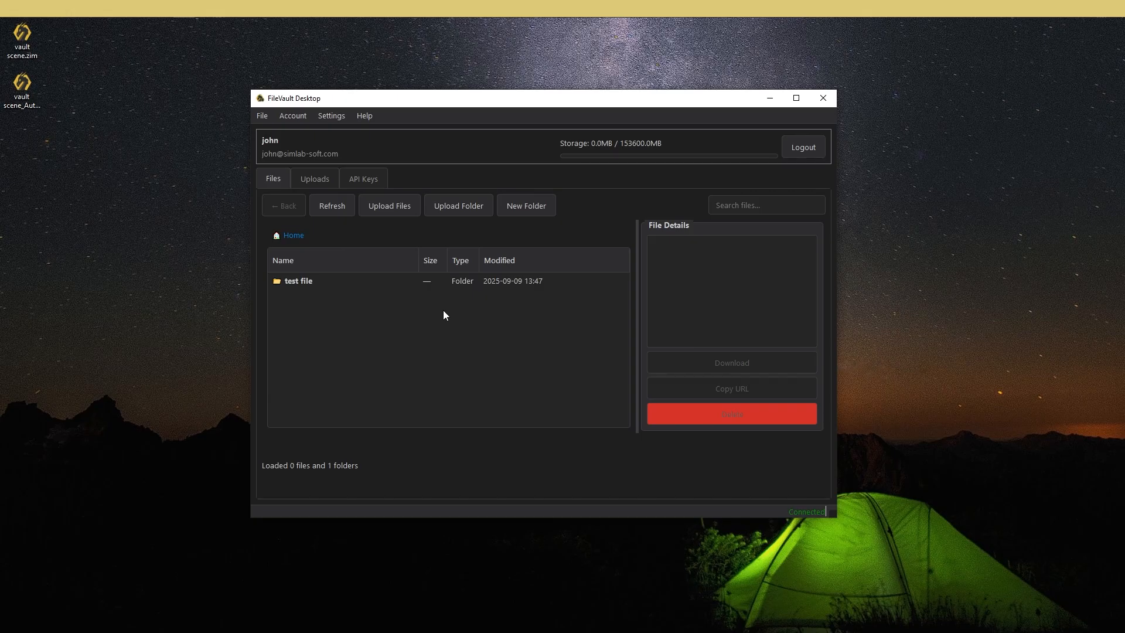
- Create a new private folder named "private file" in the Home directory
{"action": "left_click", "coordinate": [510, 206]}
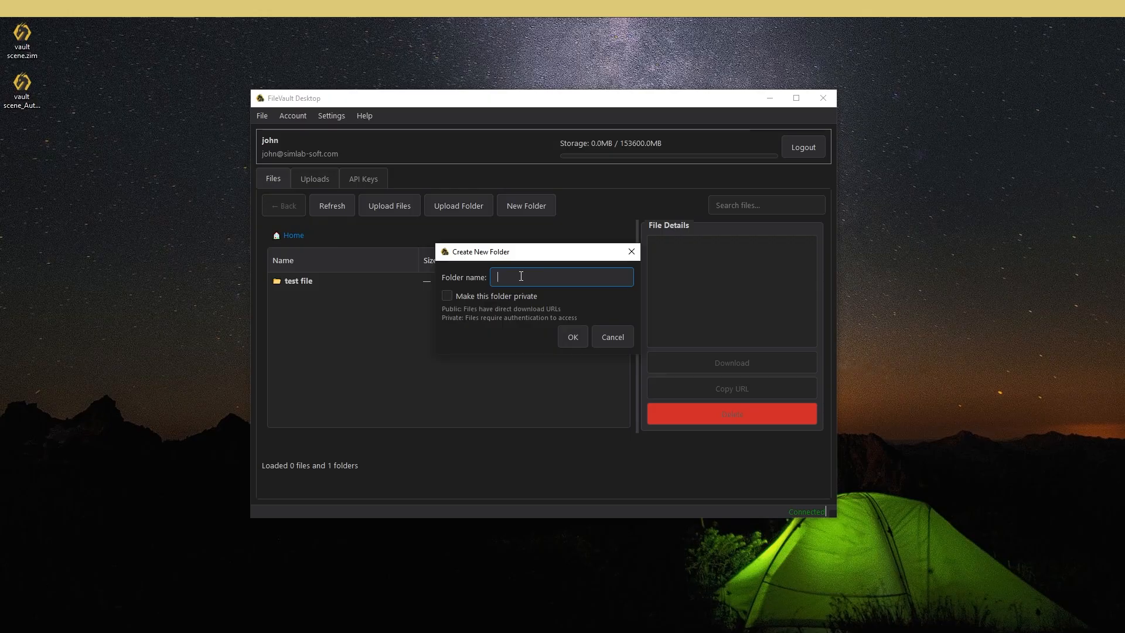
{"action": "type", "text": "private file"}
{"action": "left_click", "coordinate": [455, 295]}
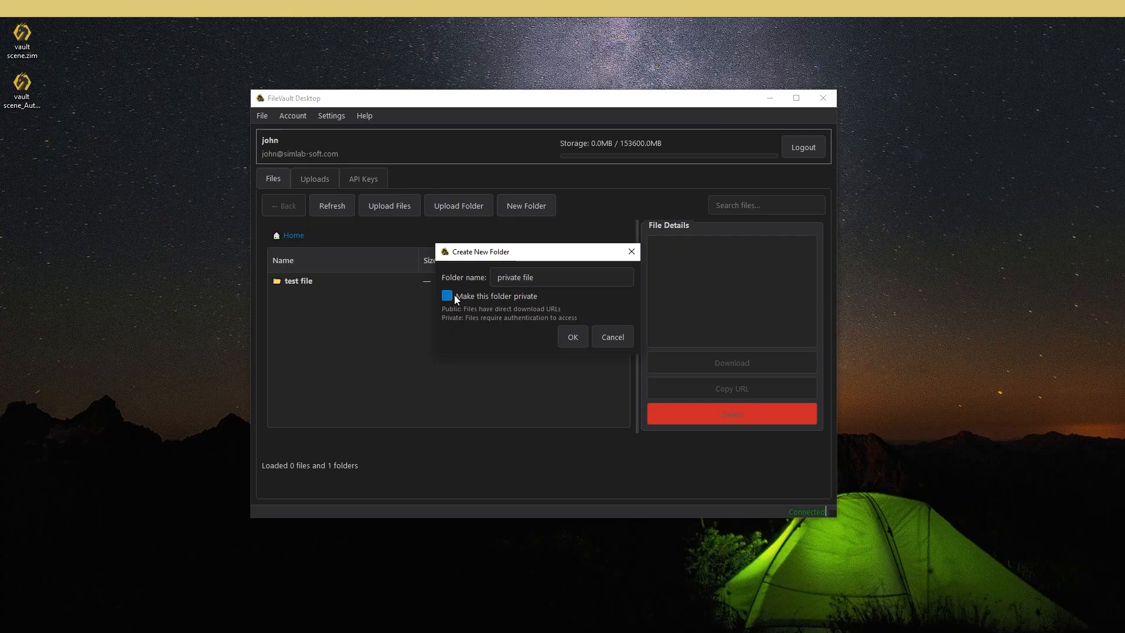
{"action": "left_click", "coordinate": [572, 336]}
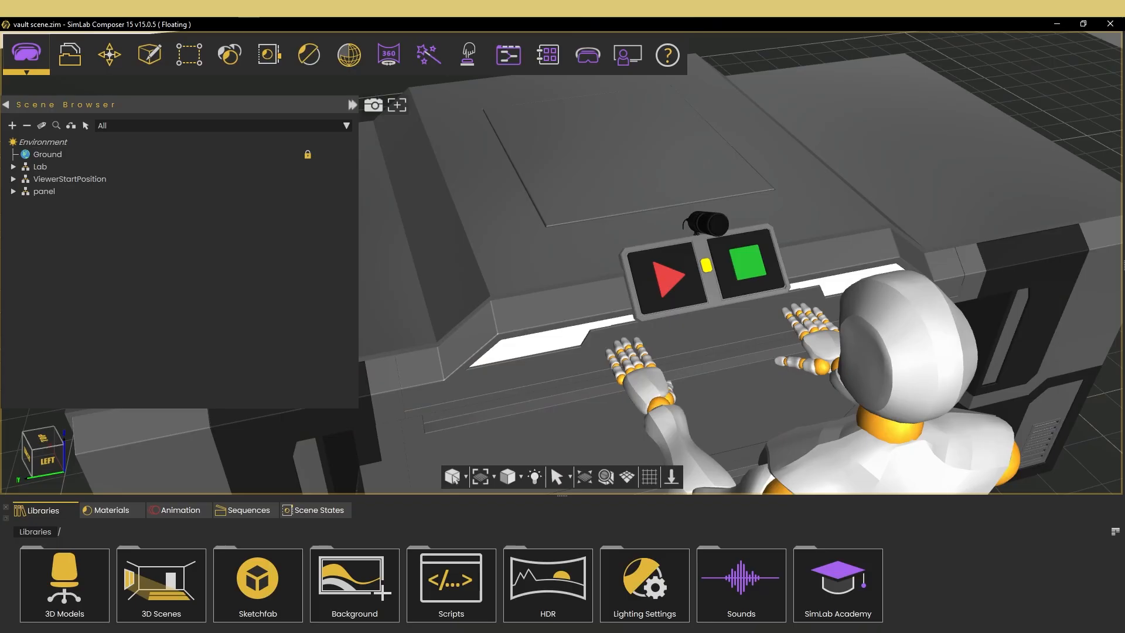
- Switch to the vault scene in SimLab Composer and open the Training Builder diagram containing the start button and stop button triggers
{"action": "middle_click_drag", "start_coordinate": [615, 362], "coordinate": [560, 353]}
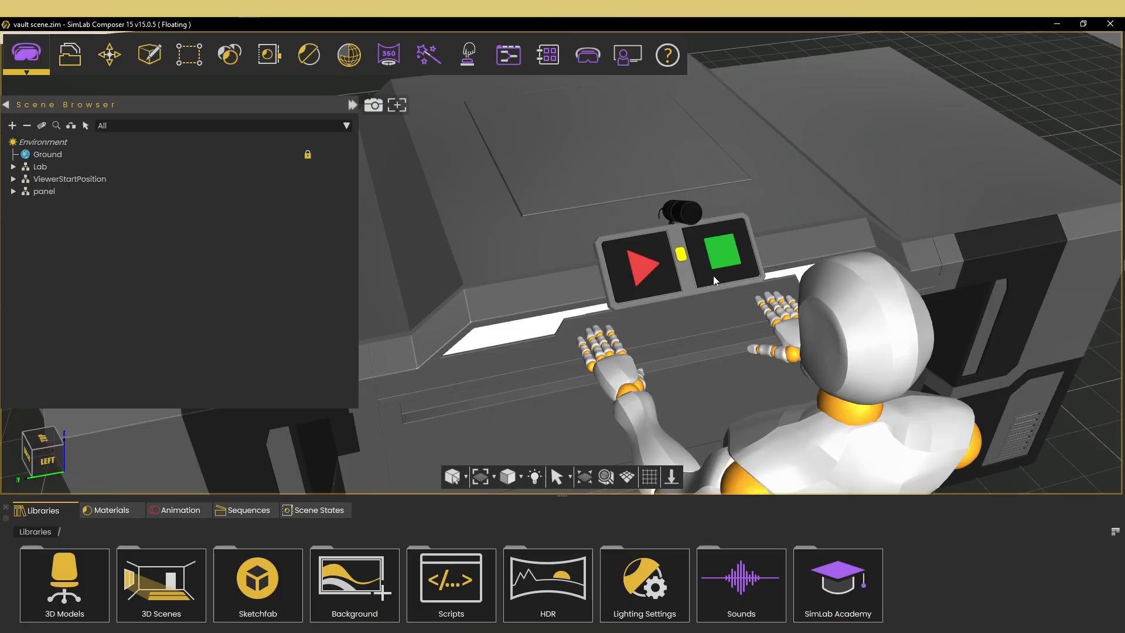
{"action": "left_click", "coordinate": [508, 55]}
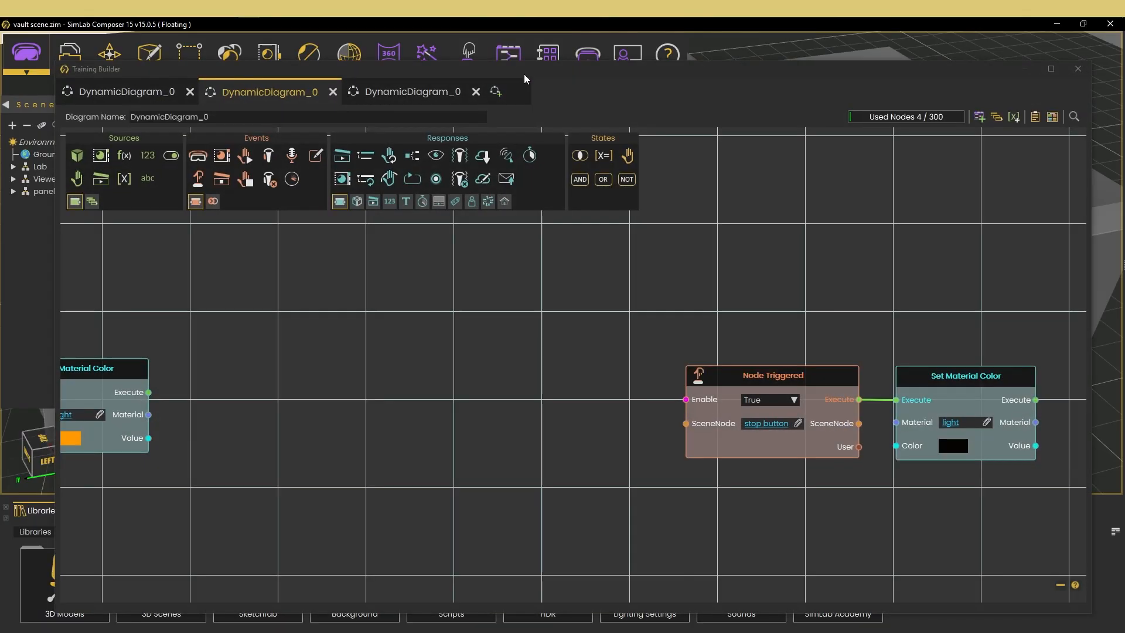
{"action": "left_click", "coordinate": [395, 445]}
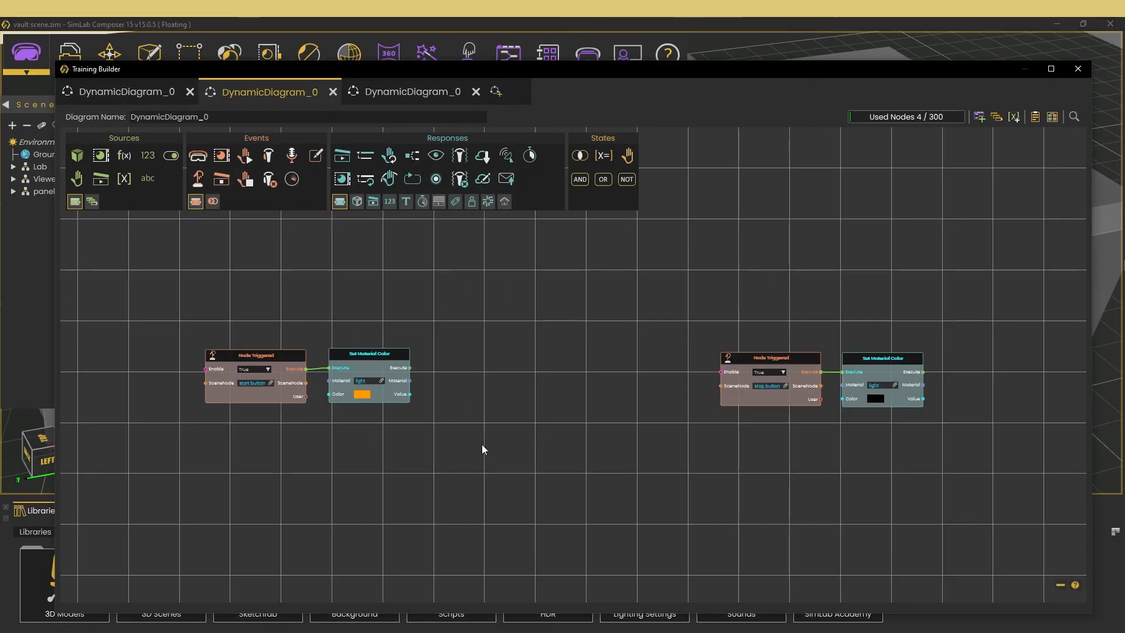
{"action": "scroll", "coordinate": [537, 445], "scroll_direction": "up", "scroll_amount": 3}
{"action": "scroll", "coordinate": [463, 472], "scroll_direction": "down", "scroll_amount": 1}
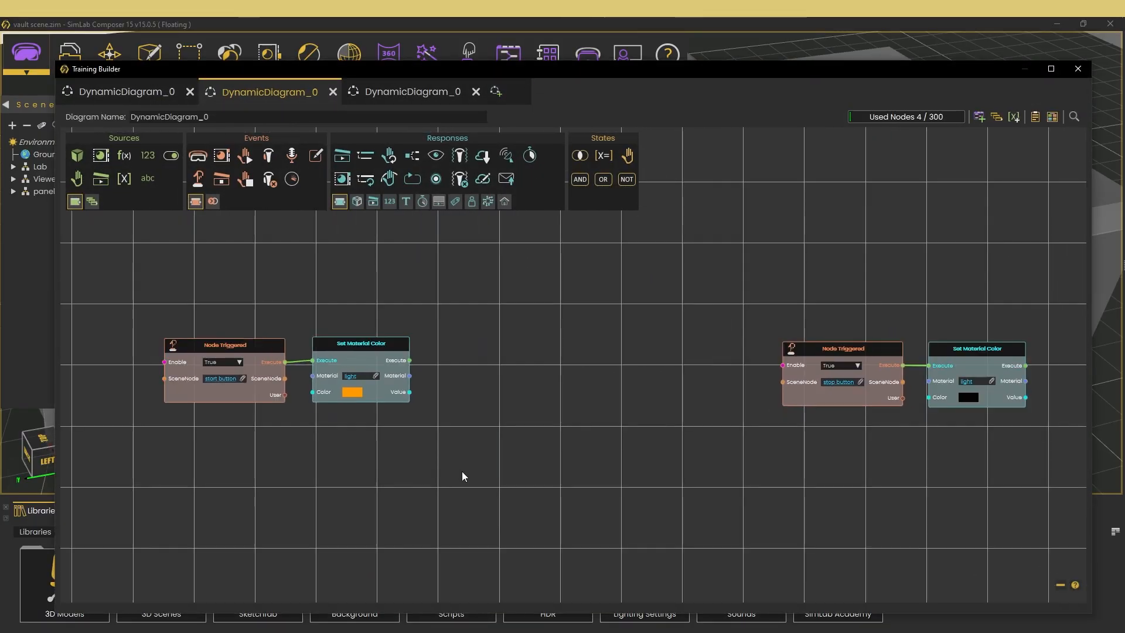
{"action": "scroll", "coordinate": [451, 370], "scroll_direction": "up", "scroll_amount": 1}
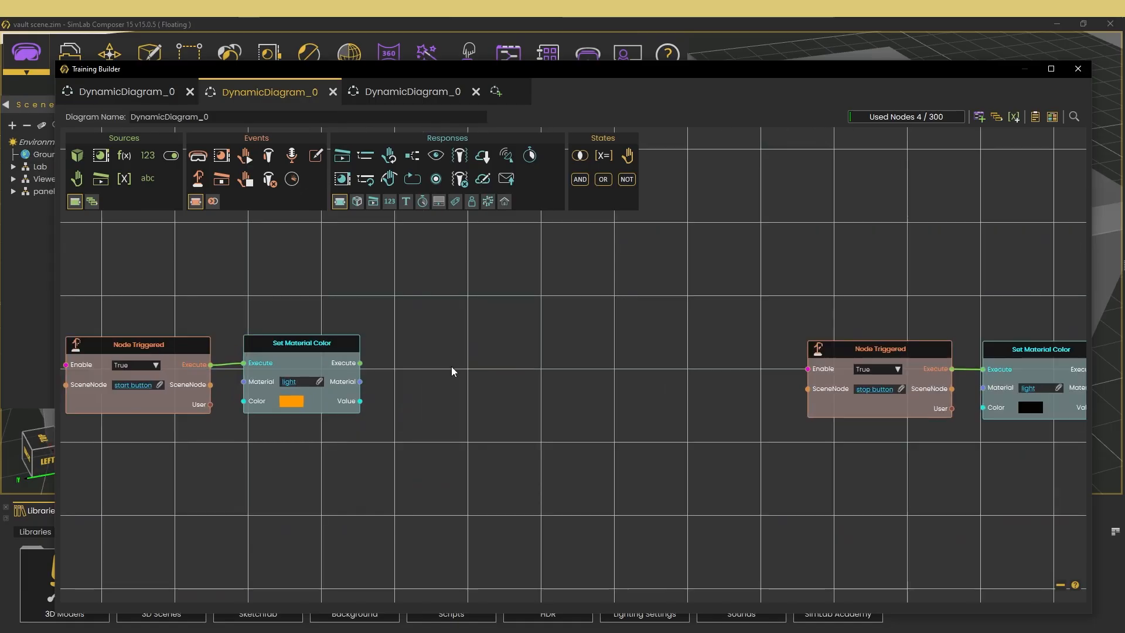
- Add a Record Sound response and connect it after the start button's Set Material Color node
{"action": "scroll", "coordinate": [447, 363], "scroll_direction": "up", "scroll_amount": 1}
{"action": "right_click", "coordinate": [441, 355]}
{"action": "type", "text": "record"}
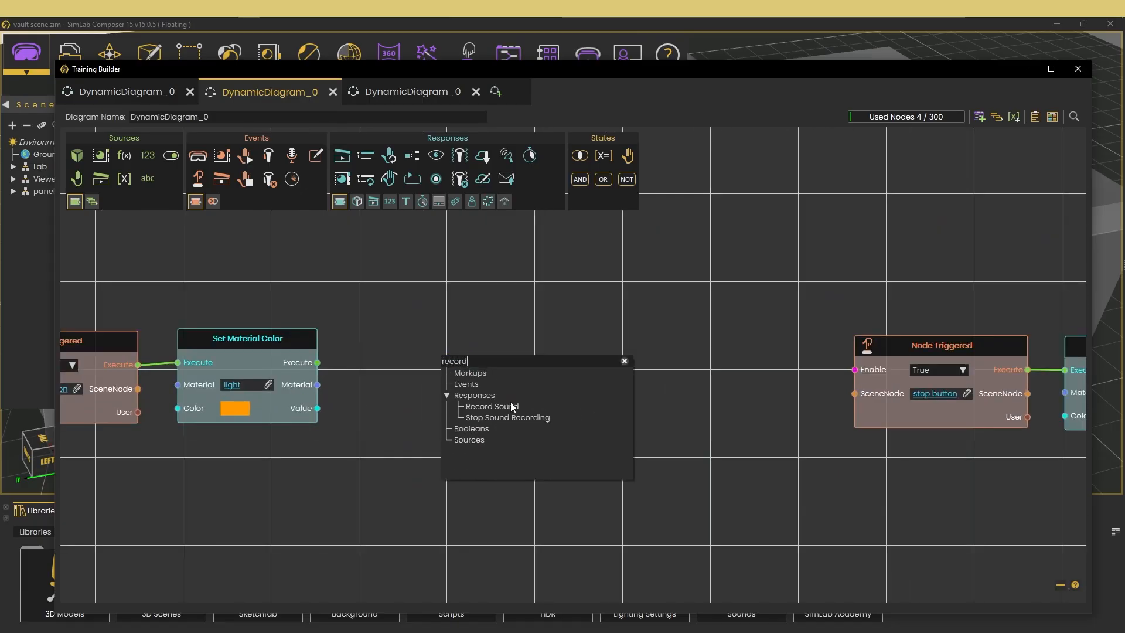
{"action": "left_click", "coordinate": [515, 407]}
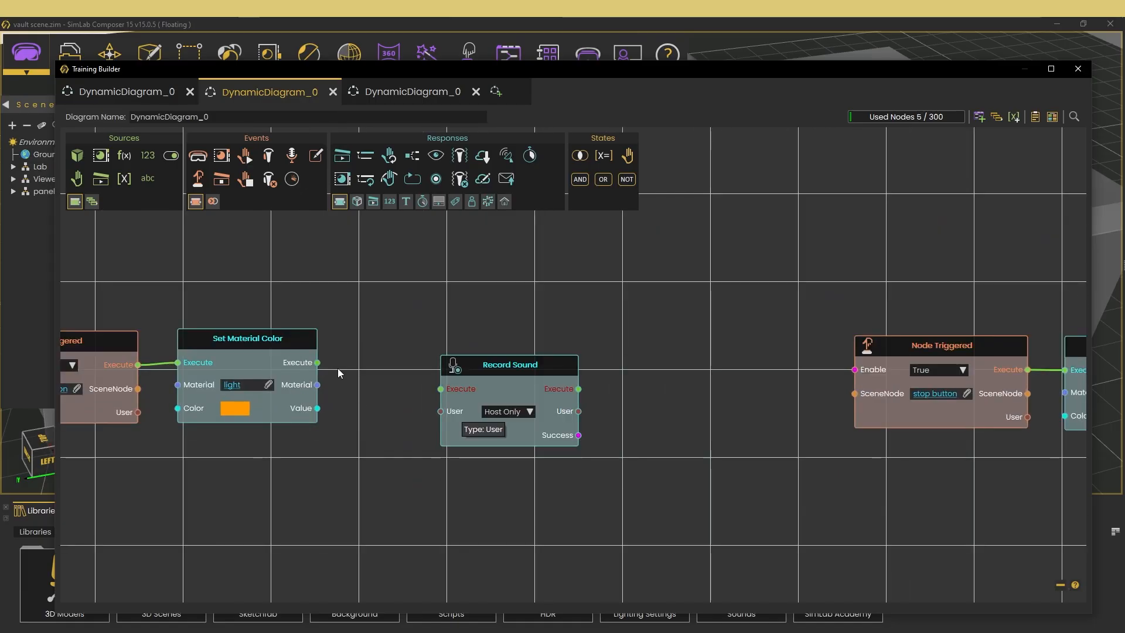
{"action": "left_click_drag", "start_coordinate": [317, 362], "coordinate": [394, 352]}
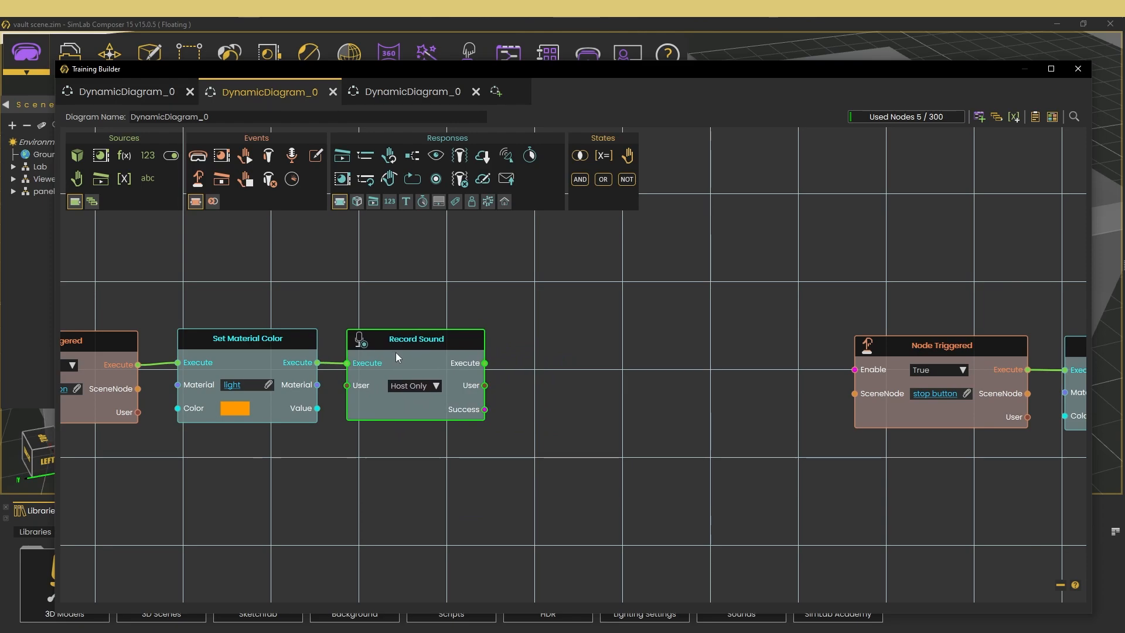
- Add a Stop Sound Recording response and connect it after the stop button's Set Material Color node
{"action": "left_click_drag", "start_coordinate": [922, 481], "coordinate": [288, 470]}
{"action": "right_click", "coordinate": [701, 359]}
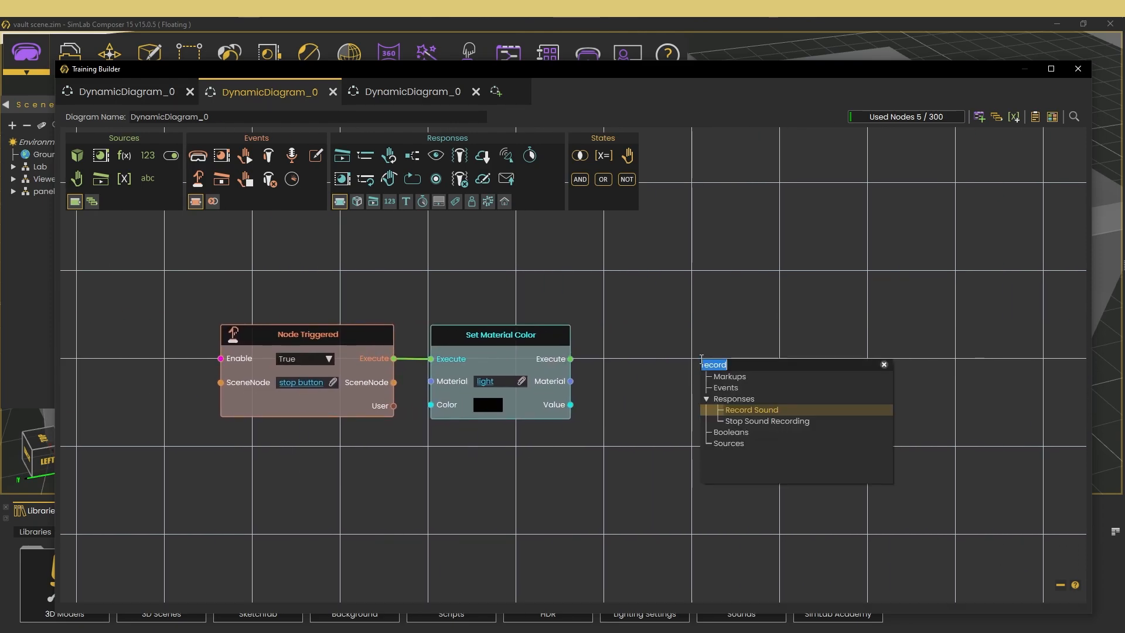
{"action": "left_click", "coordinate": [743, 421]}
{"action": "left_click_drag", "start_coordinate": [570, 359], "coordinate": [703, 394]}
{"action": "left_click_drag", "start_coordinate": [756, 378], "coordinate": [657, 345]}
- Add a Create Json Obejct response and connect its execution after the Stop Sound Recording node
{"action": "scroll", "coordinate": [663, 347], "scroll_direction": "down", "scroll_amount": 3}
{"action": "left_click_drag", "start_coordinate": [509, 462], "coordinate": [752, 486]}
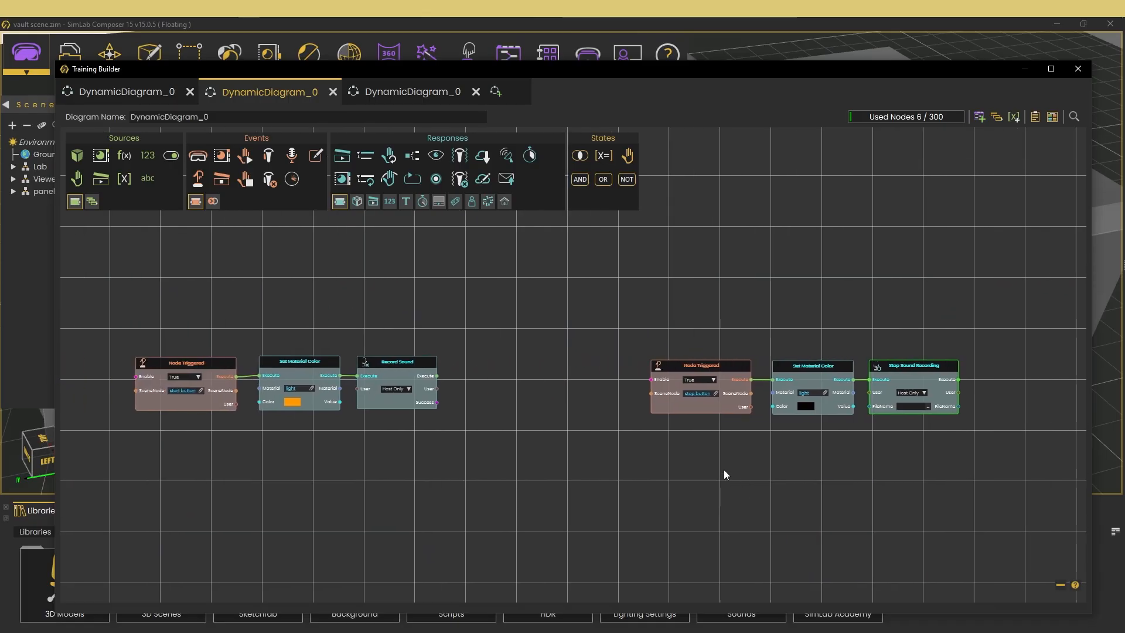
{"action": "left_click_drag", "start_coordinate": [924, 484], "coordinate": [363, 471]}
{"action": "scroll", "coordinate": [490, 424], "scroll_direction": "up", "scroll_amount": 3}
{"action": "left_click_drag", "start_coordinate": [490, 424], "coordinate": [803, 435]}
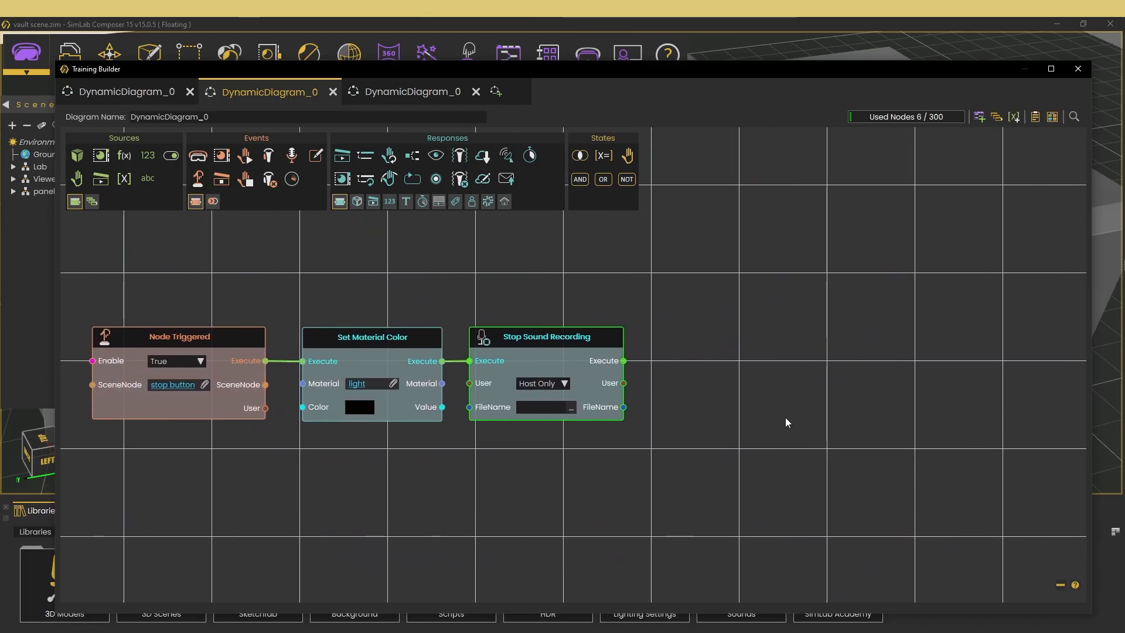
{"action": "right_click", "coordinate": [819, 340]}
{"action": "type", "text": "cr"}
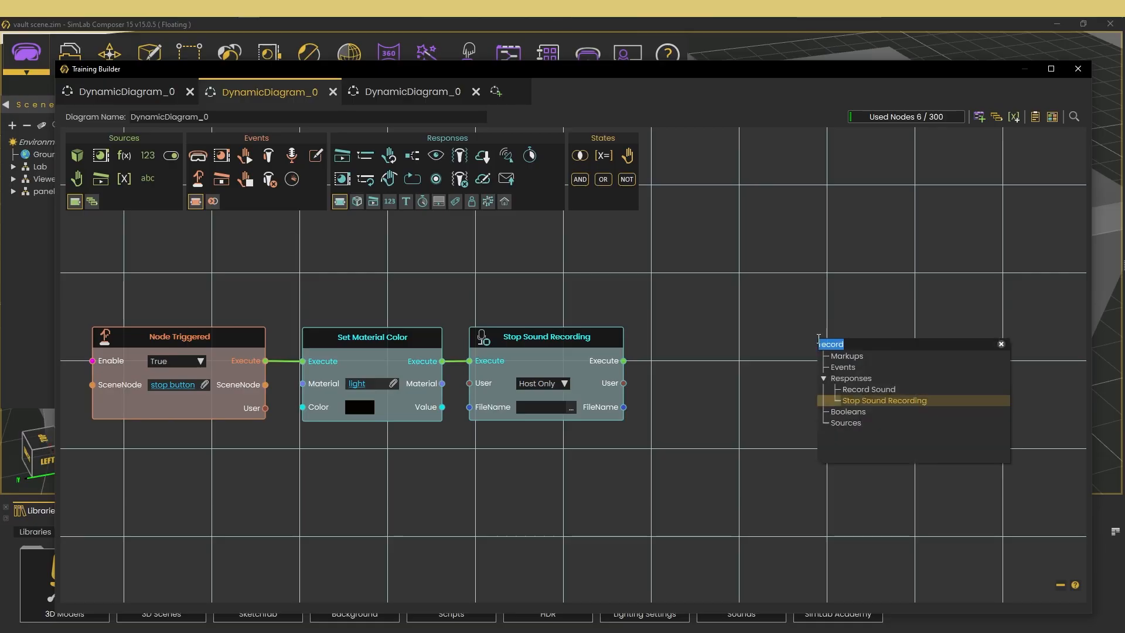
{"action": "type", "text": "eate json"}
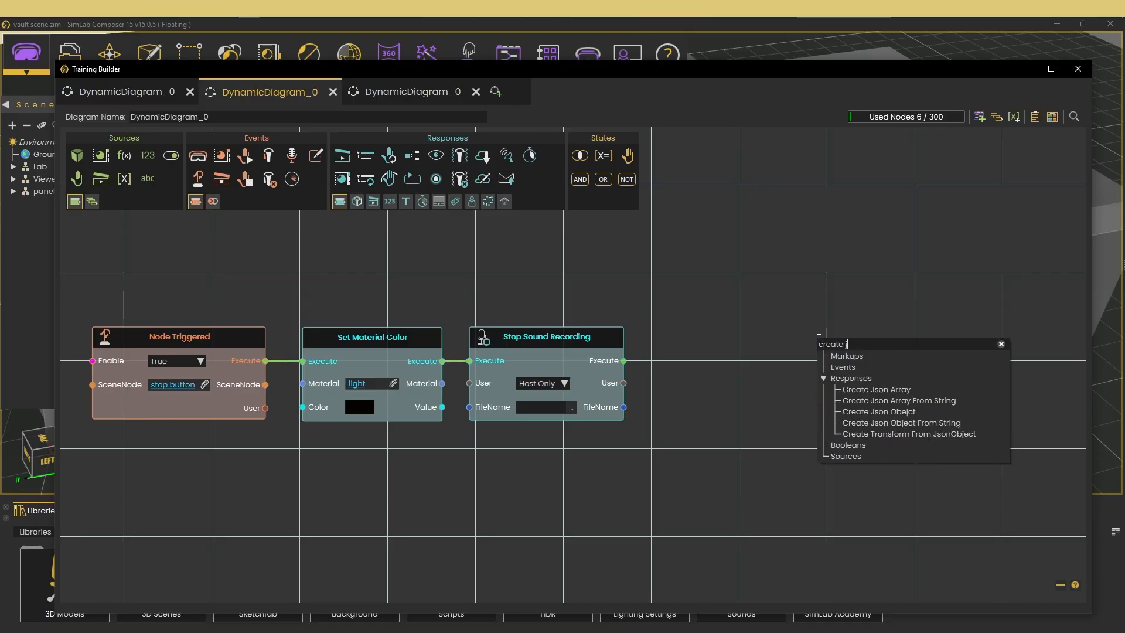
{"action": "left_click", "coordinate": [866, 412]}
{"action": "left_click_drag", "start_coordinate": [879, 348], "coordinate": [746, 333]}
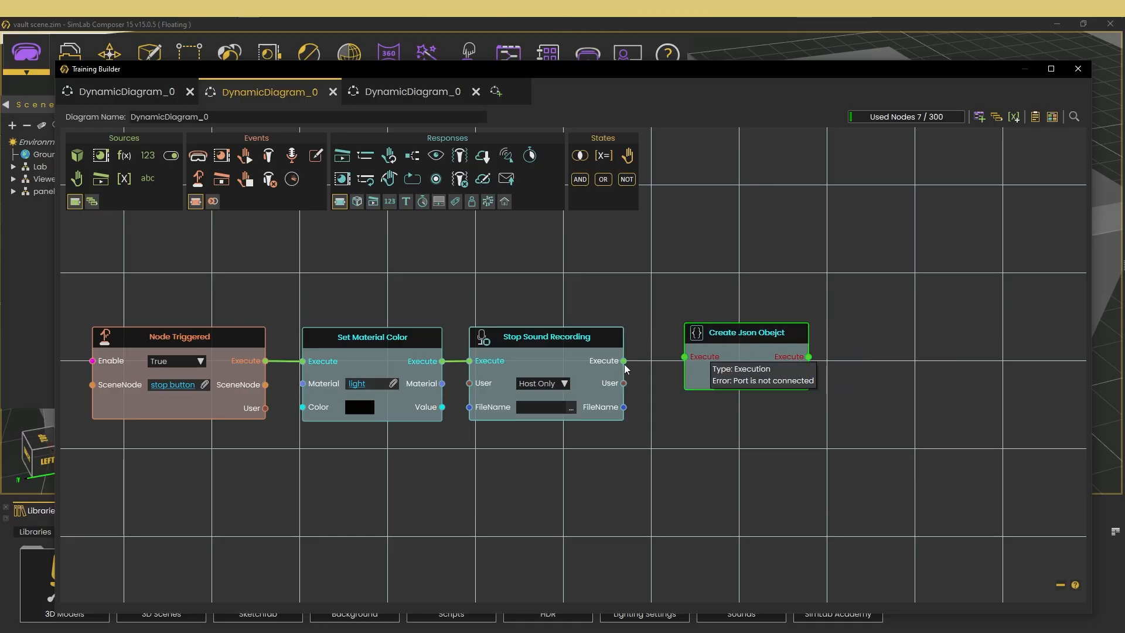
{"action": "left_click_drag", "start_coordinate": [624, 360], "coordinate": [687, 357]}
{"action": "left_click", "coordinate": [717, 345]}
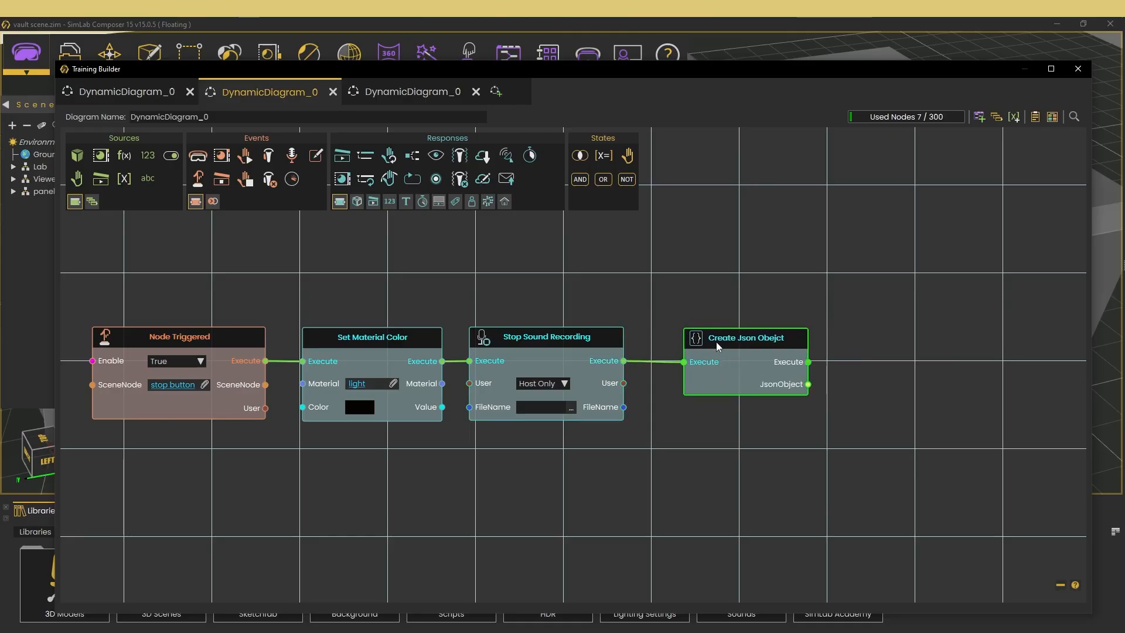
- Add a Set Json Obejct Field (String) response and connect its Execute and JsonObject inputs to the Create Json Obejct node
{"action": "scroll", "coordinate": [861, 466], "scroll_direction": "down", "scroll_amount": 2}
{"action": "middle_click_drag", "start_coordinate": [861, 466], "coordinate": [672, 467]}
{"action": "scroll", "coordinate": [670, 445], "scroll_direction": "up", "scroll_amount": 2}
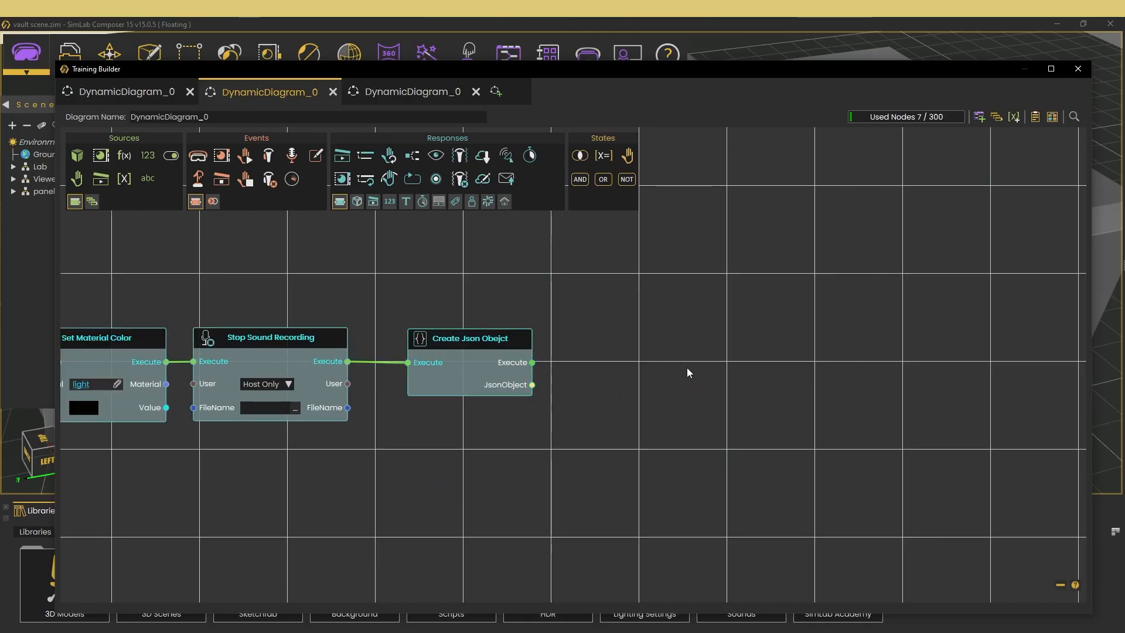
{"action": "right_click", "coordinate": [713, 353]}
{"action": "type", "text": "set json"}
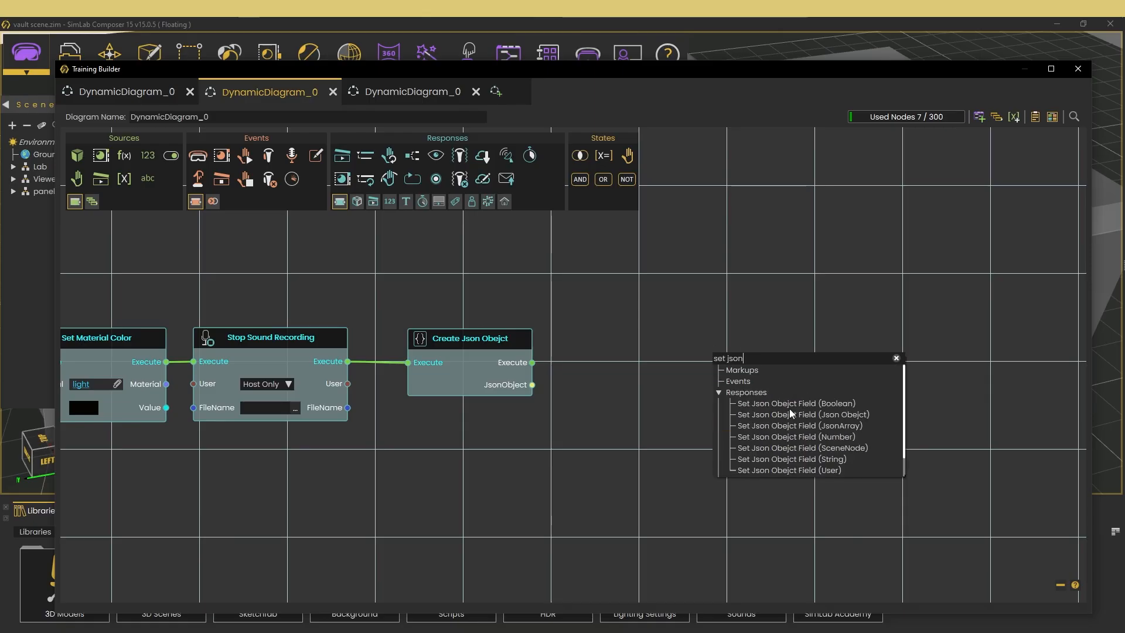
{"action": "left_click", "coordinate": [794, 459]}
{"action": "left_click_drag", "start_coordinate": [753, 424], "coordinate": [608, 400]}
{"action": "left_click_drag", "start_coordinate": [532, 362], "coordinate": [567, 384]}
- Set the Name of the Set Json Obejct Field (String) node to X-API-Key
{"action": "left_click", "coordinate": [650, 406]}
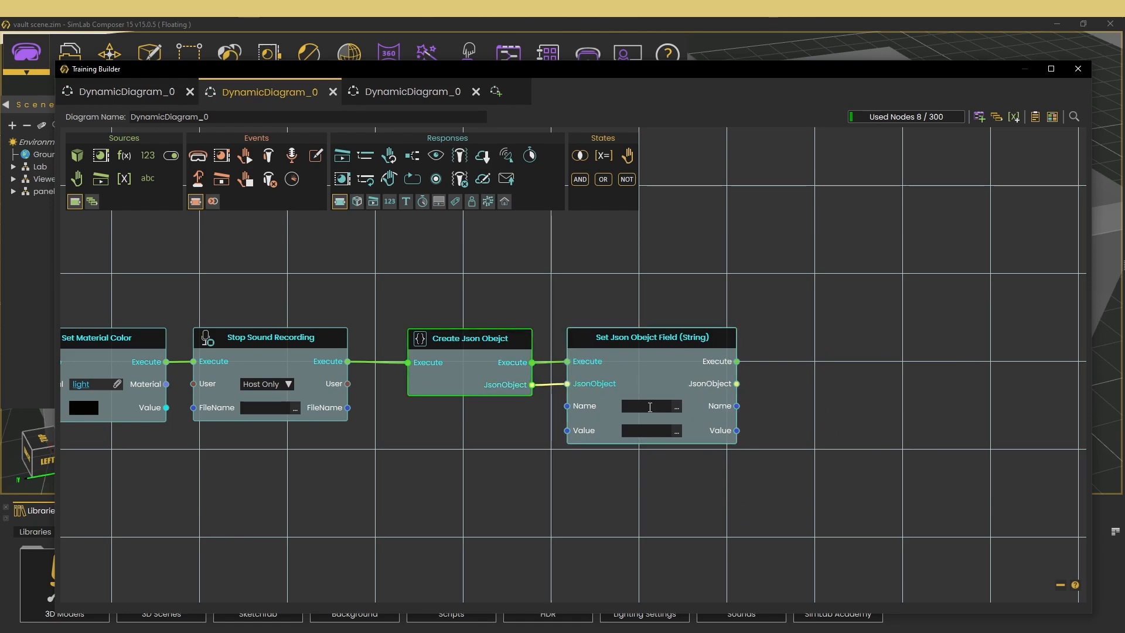
{"action": "type", "text": "X-A"}
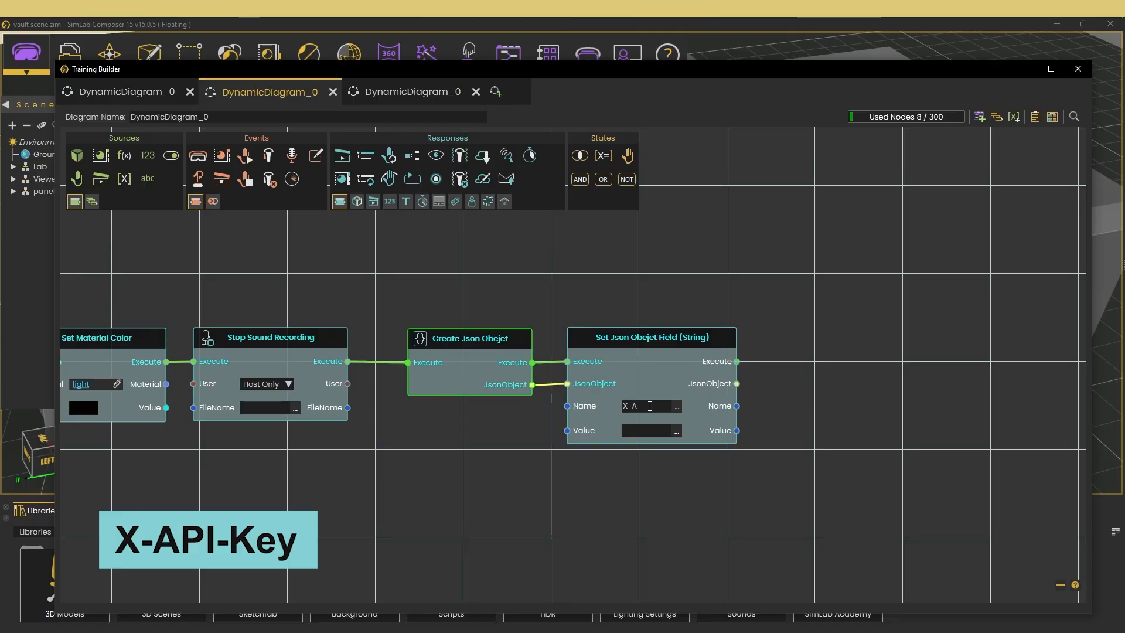
{"action": "type", "text": "PI-Key"}
{"action": "left_click", "coordinate": [685, 356]}
{"action": "scroll", "coordinate": [688, 365], "scroll_direction": "up", "scroll_amount": 1}
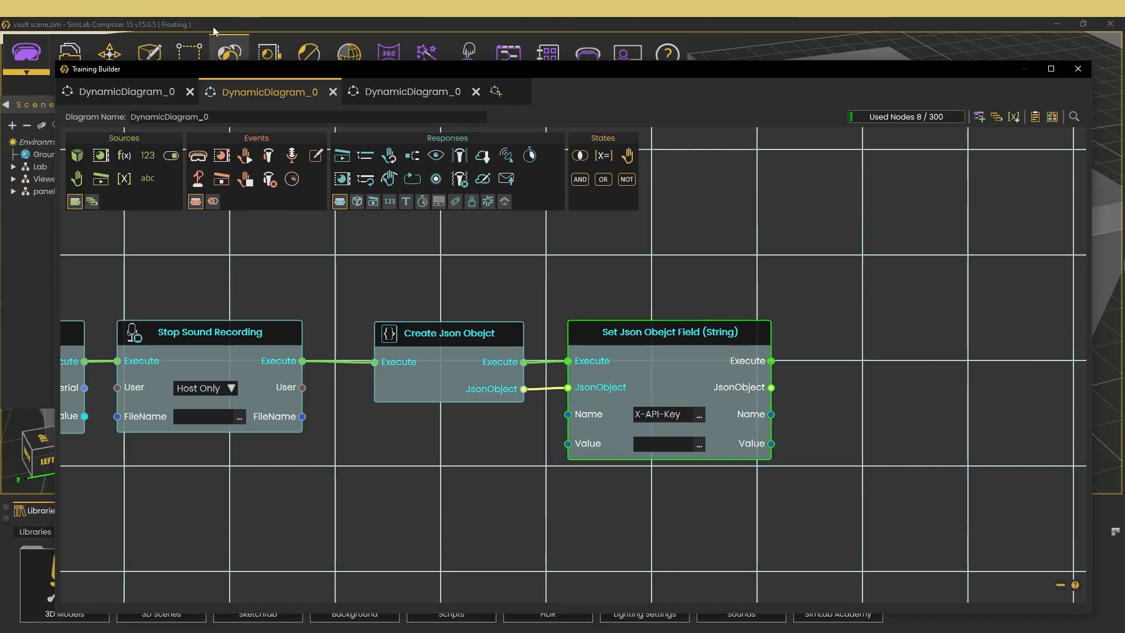
- Switch to FileVault Desktop and create an API key named "private key" for the private file directory with read and upload permissions
{"action": "left_click", "coordinate": [186, 9]}
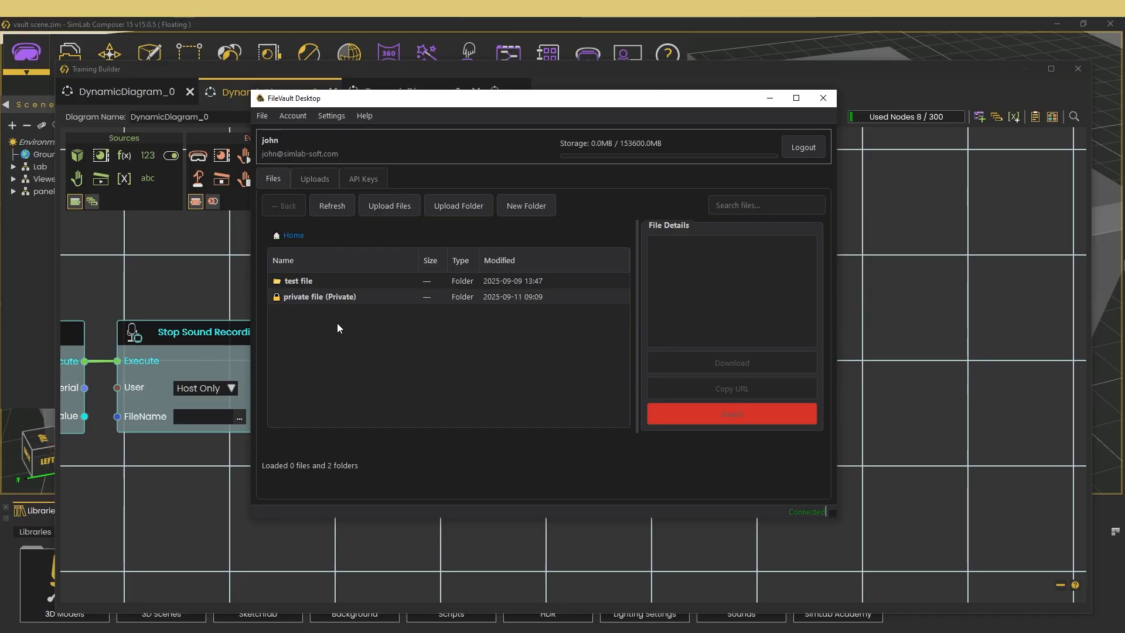
{"action": "left_click", "coordinate": [370, 181]}
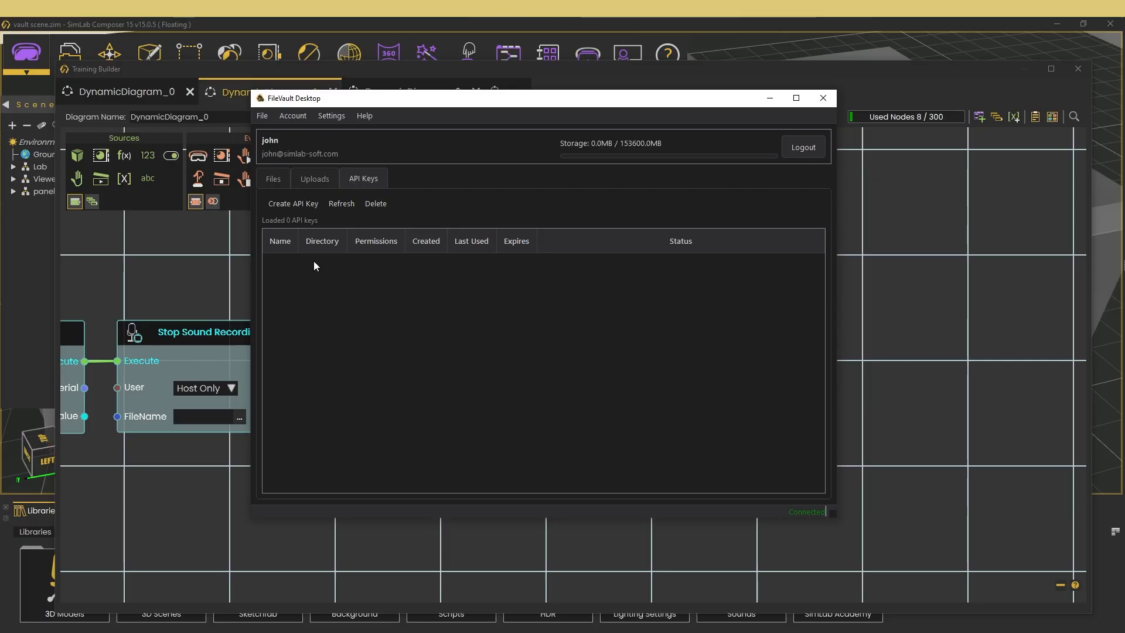
{"action": "left_click", "coordinate": [290, 204]}
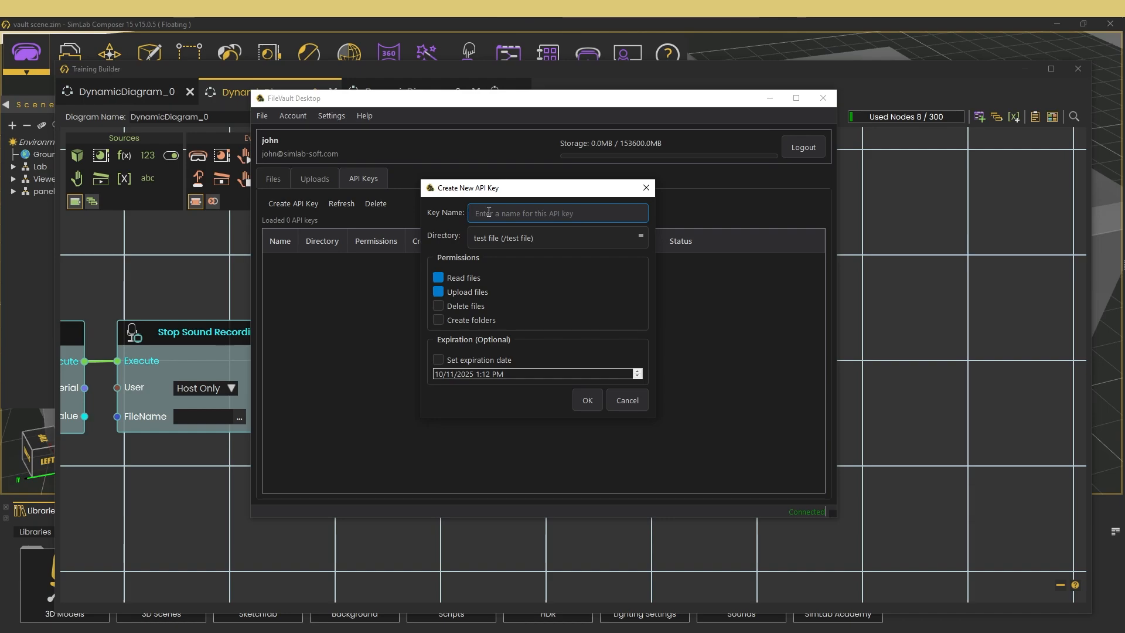
{"action": "type", "text": "private key"}
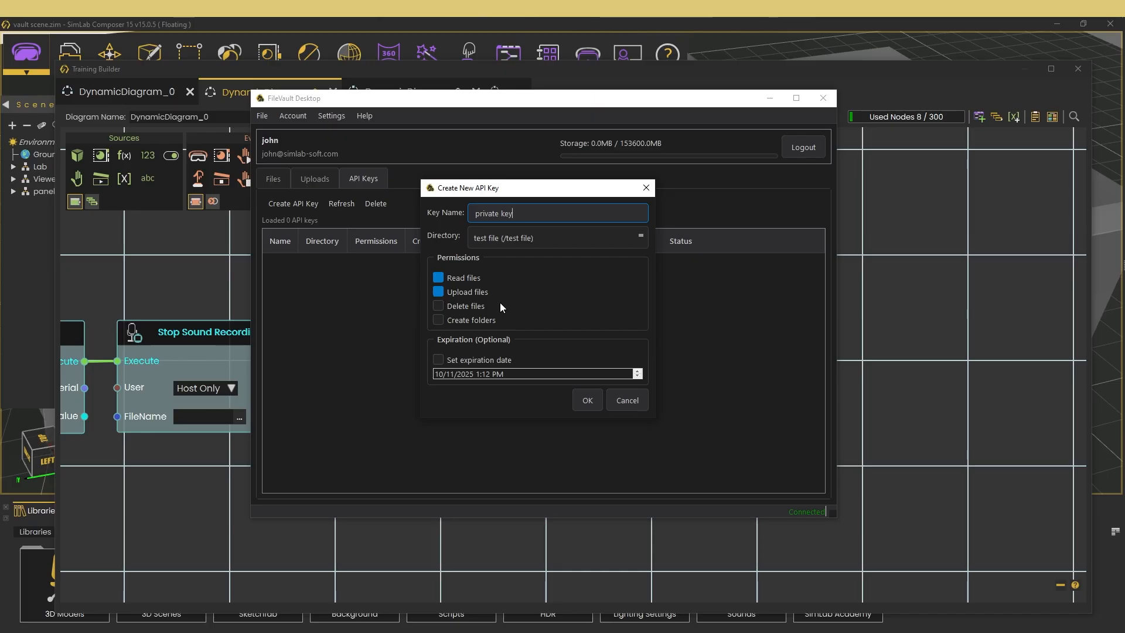
{"action": "left_click", "coordinate": [521, 244]}
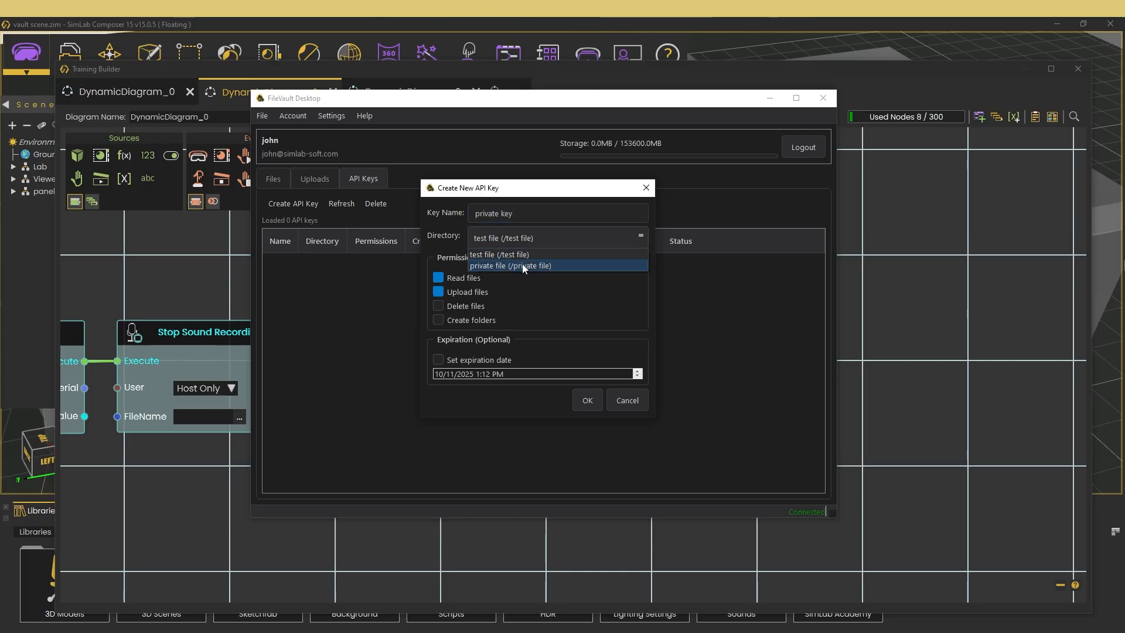
{"action": "left_click", "coordinate": [530, 268]}
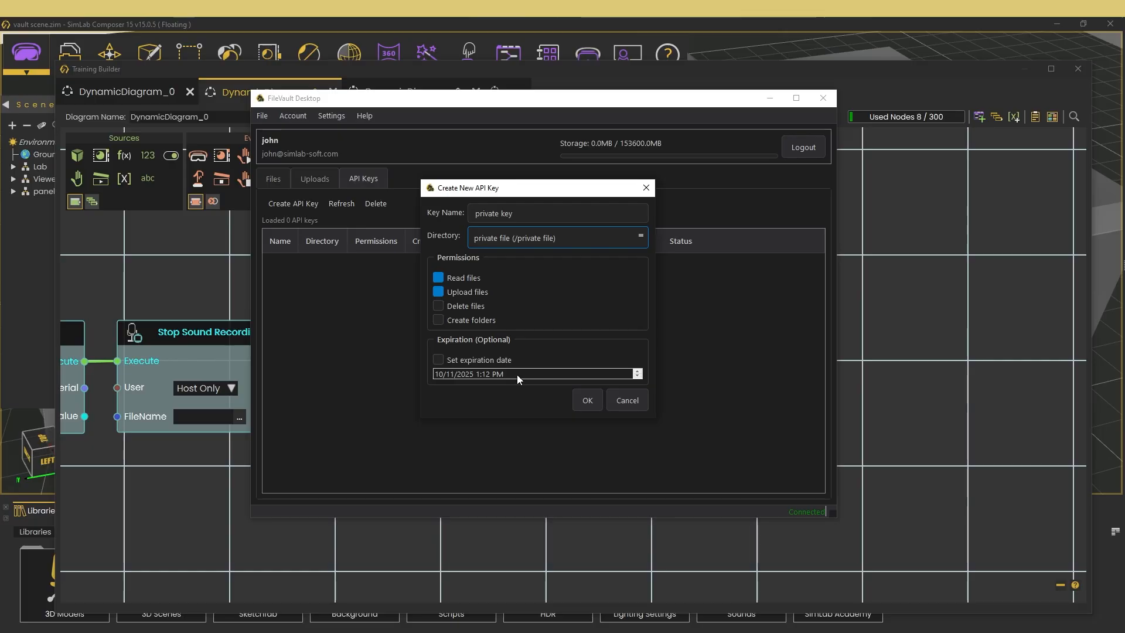
{"action": "left_click", "coordinate": [587, 402]}
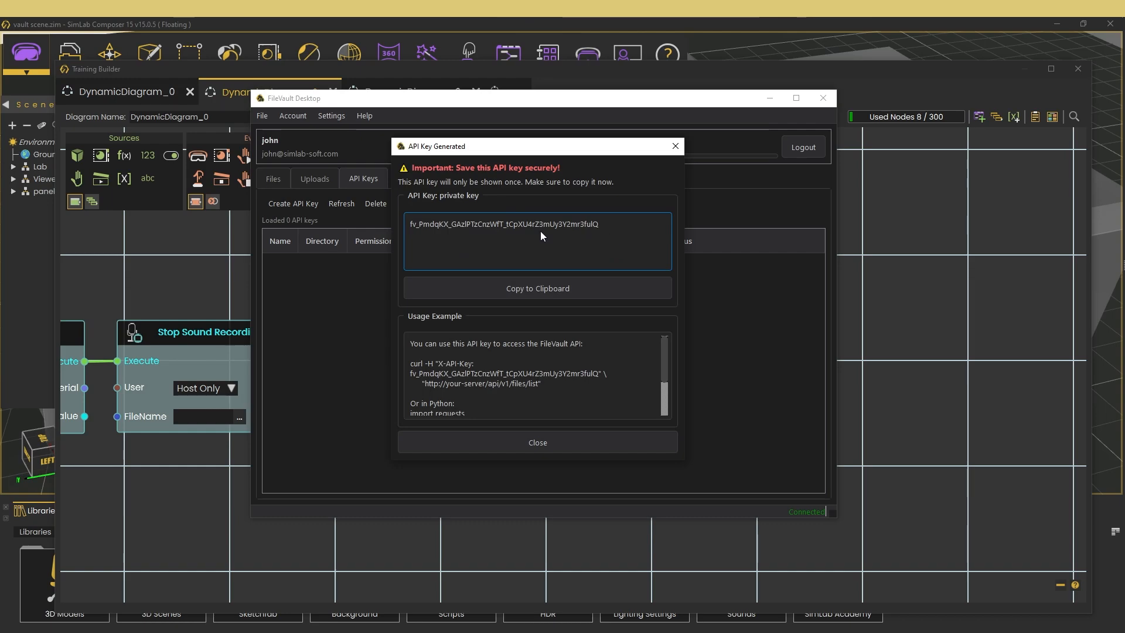
- Copy the generated API key to the clipboard and dismiss the key dialog
{"action": "left_click", "coordinate": [509, 288]}
{"action": "left_click", "coordinate": [555, 311]}
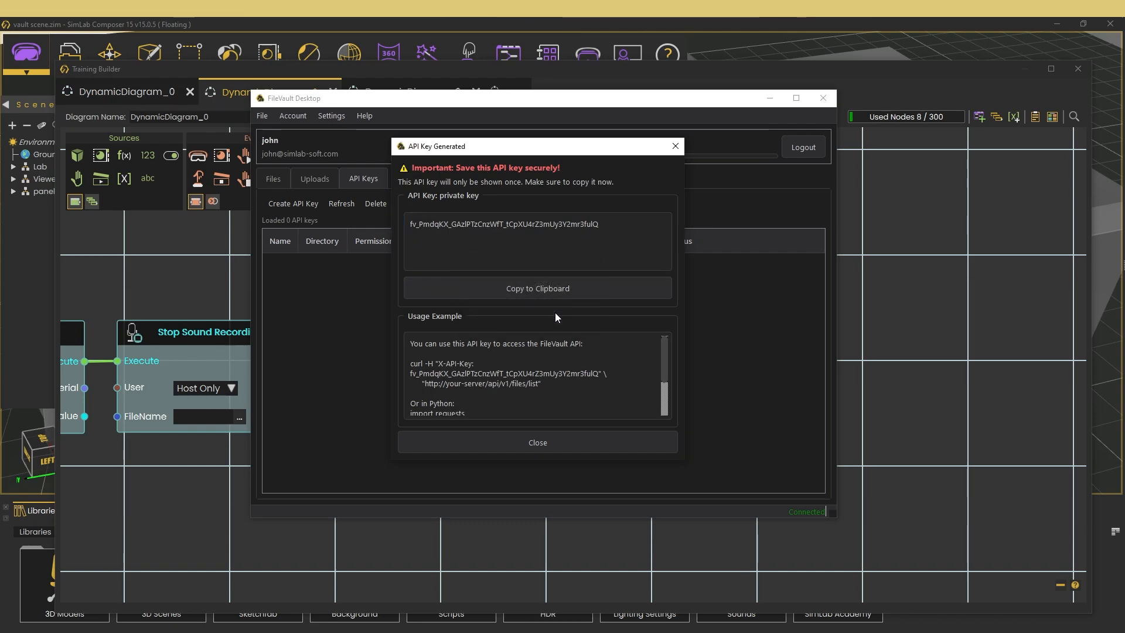
{"action": "left_click", "coordinate": [552, 441]}
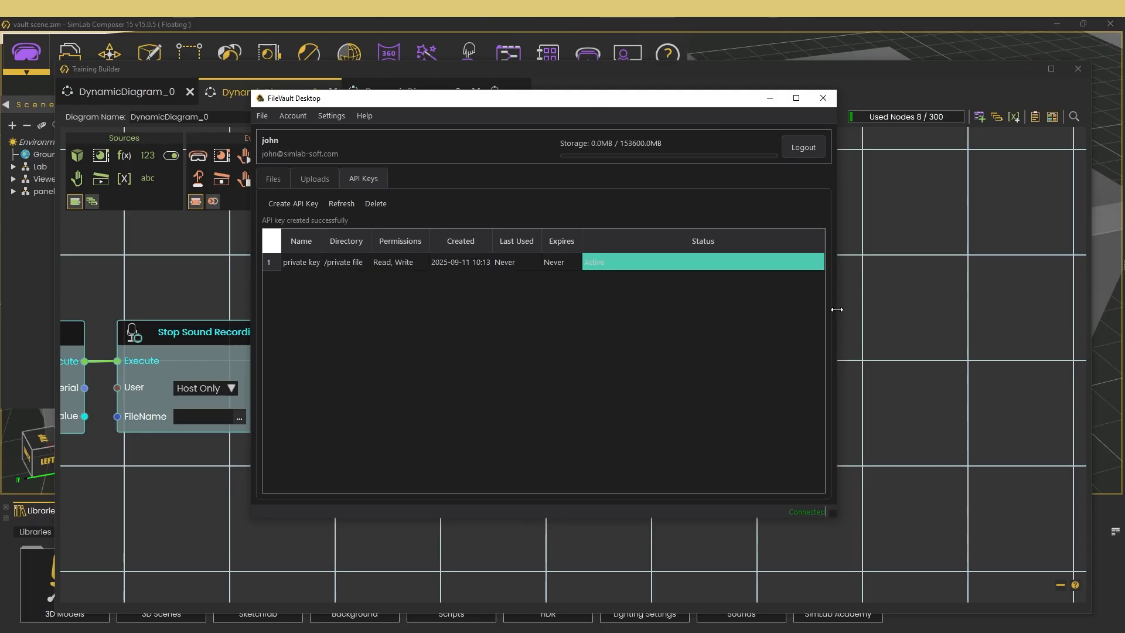
- Switch back to the Training Builder and paste the copied API key as the Value of the Set Json Obejct Field (String) node
{"action": "left_click", "coordinate": [855, 246]}
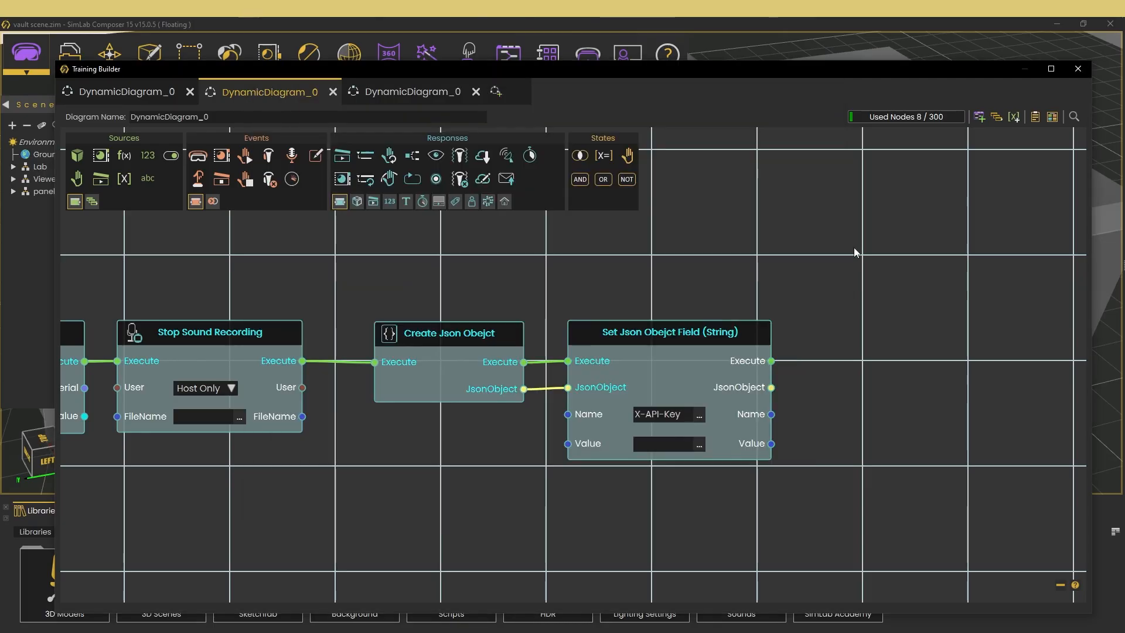
{"action": "left_click", "coordinate": [699, 444]}
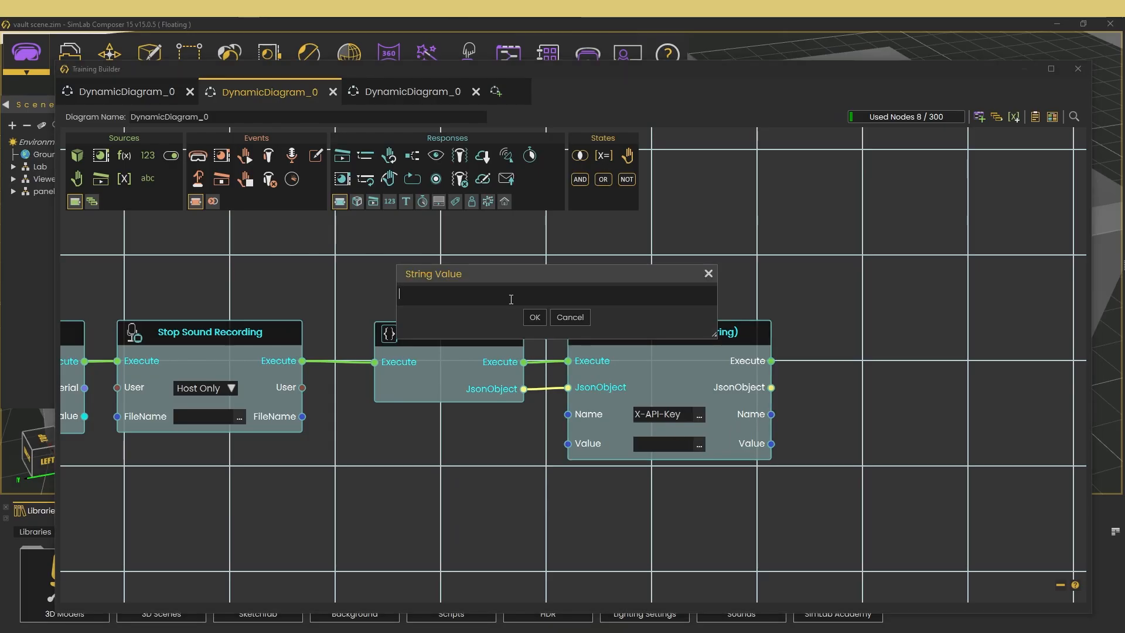
{"action": "key", "text": "ctrl+v"}
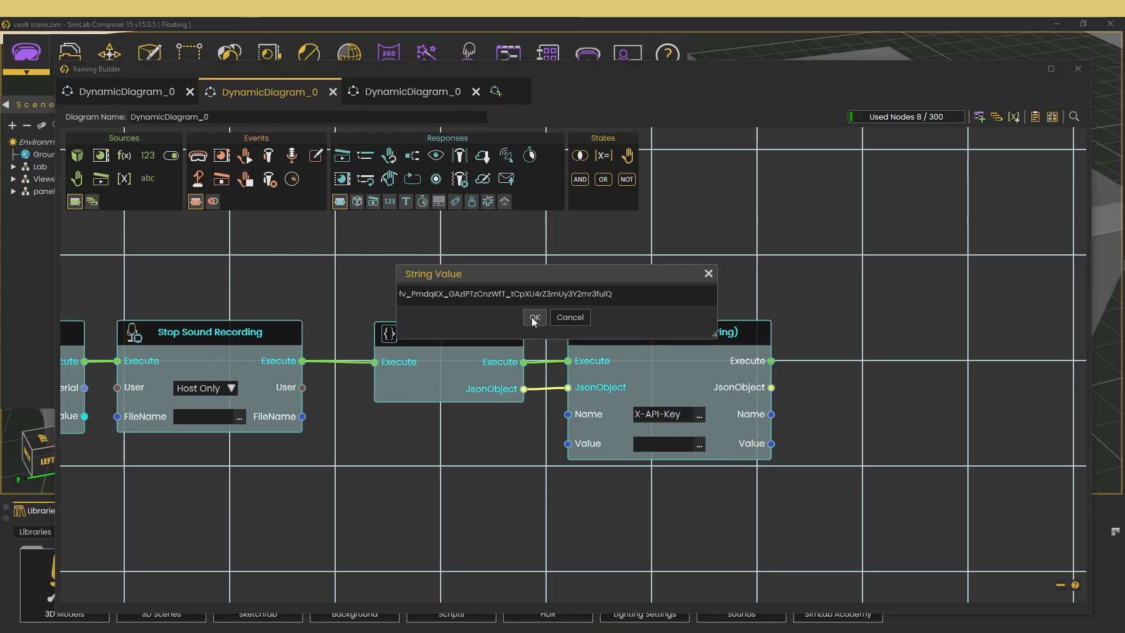
{"action": "left_click", "coordinate": [534, 317]}
- Add an Upload Resource response and connect its Execute and Header inputs to the Execute and JsonObject outputs of Set Json Obejct Field (String)
{"action": "left_click_drag", "start_coordinate": [874, 502], "coordinate": [508, 493]}
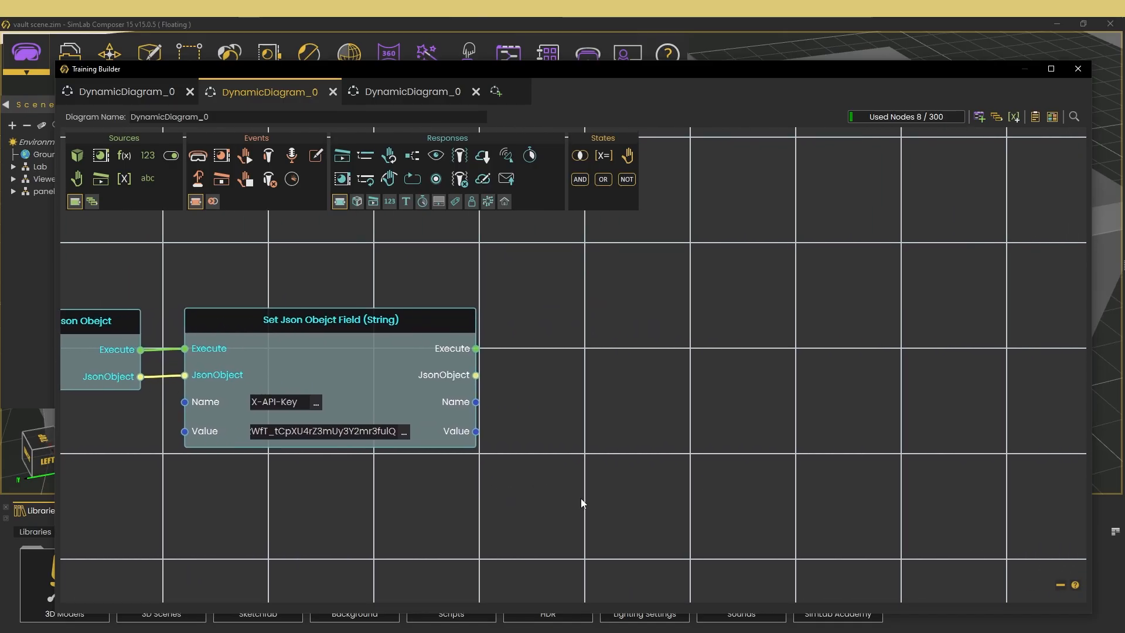
{"action": "right_click", "coordinate": [697, 347]}
{"action": "type", "text": "upload"}
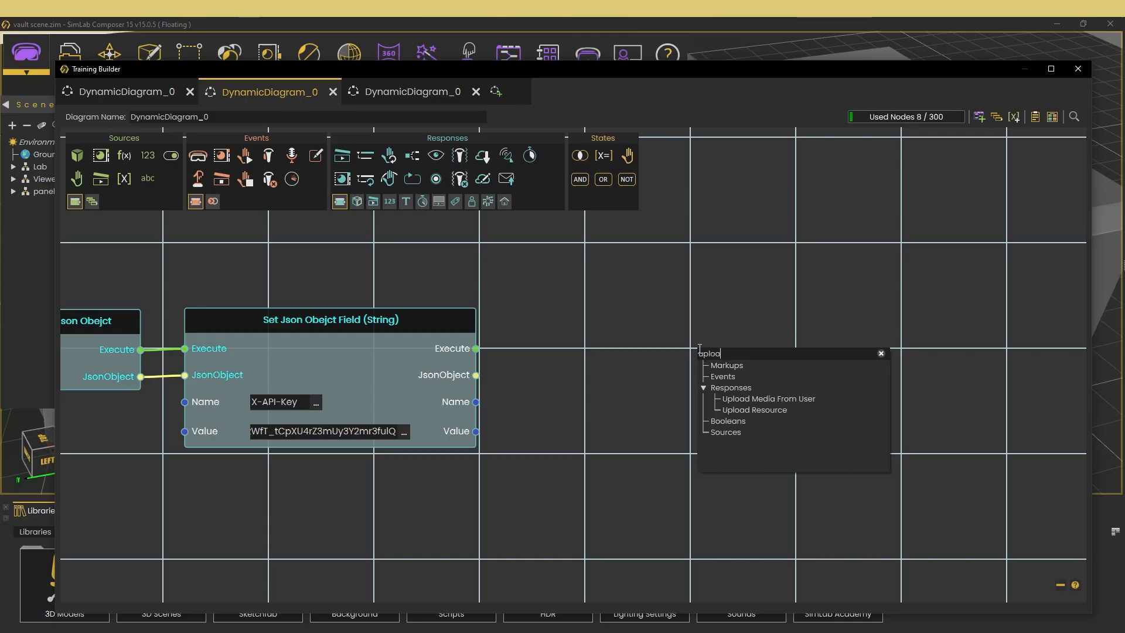
{"action": "left_click", "coordinate": [760, 410]}
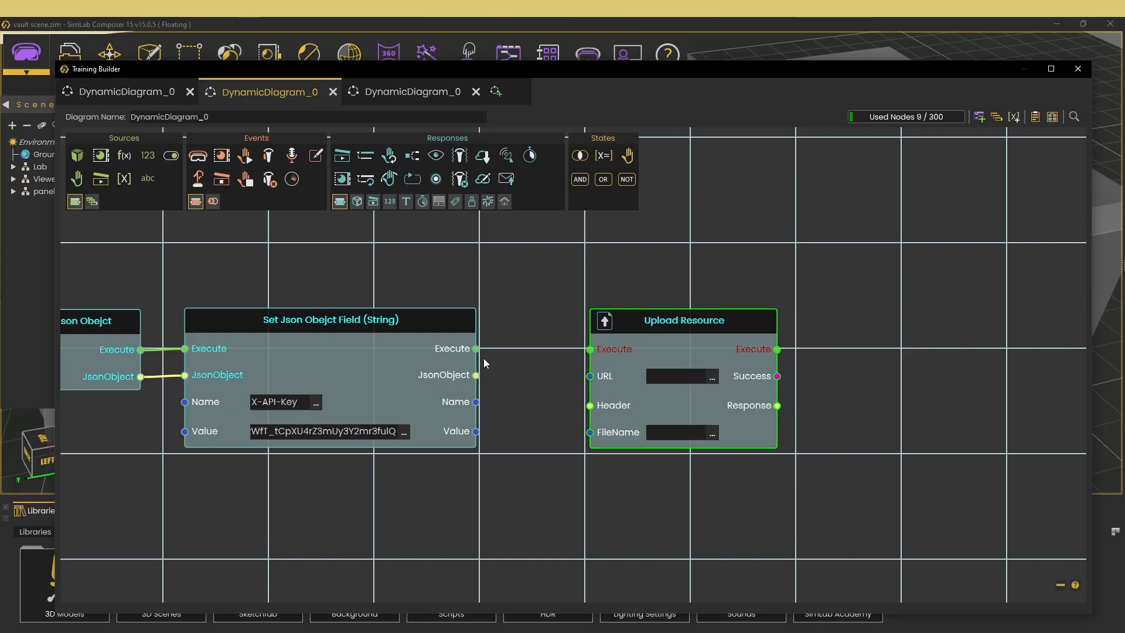
{"action": "left_click_drag", "start_coordinate": [475, 348], "coordinate": [590, 350]}
{"action": "left_click_drag", "start_coordinate": [630, 337], "coordinate": [600, 336]}
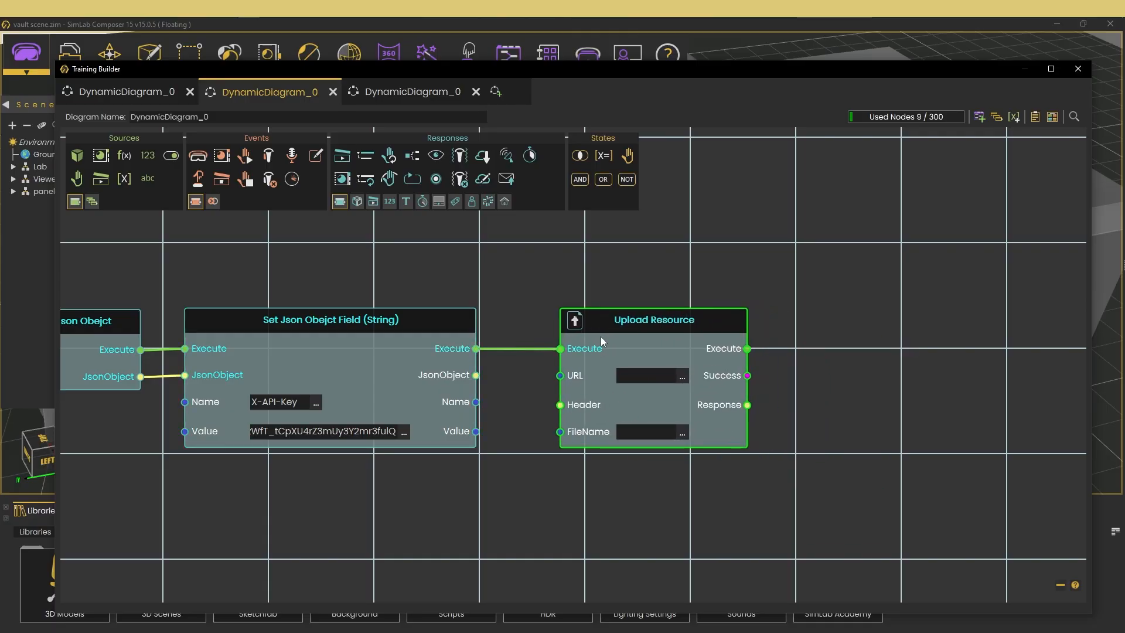
{"action": "left_click_drag", "start_coordinate": [476, 375], "coordinate": [560, 407]}
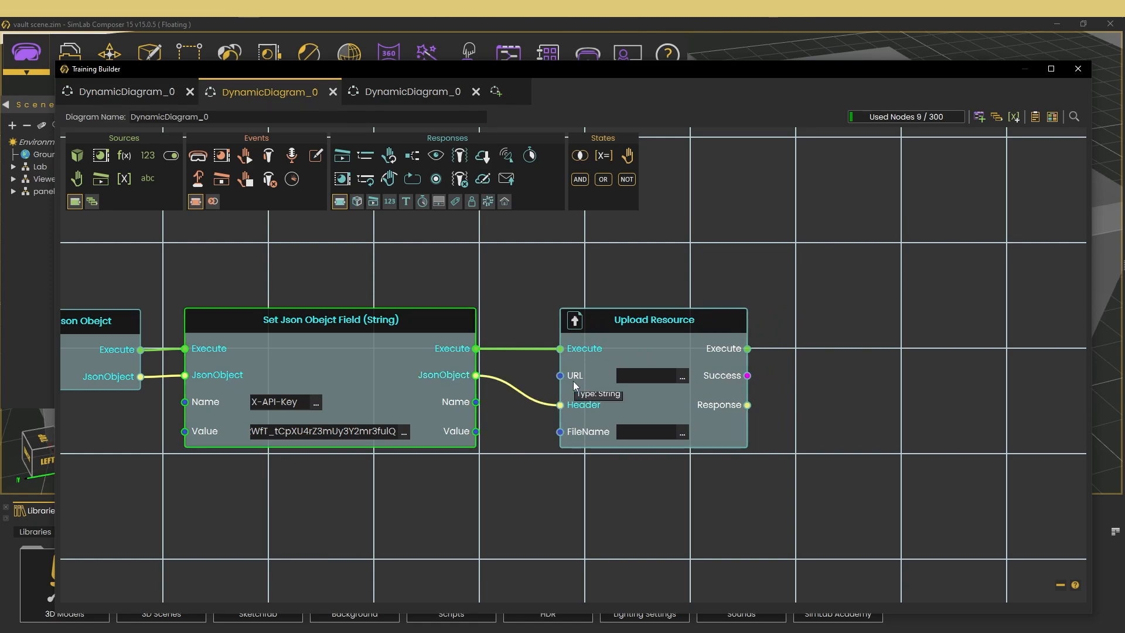
{"action": "left_click", "coordinate": [683, 378]}
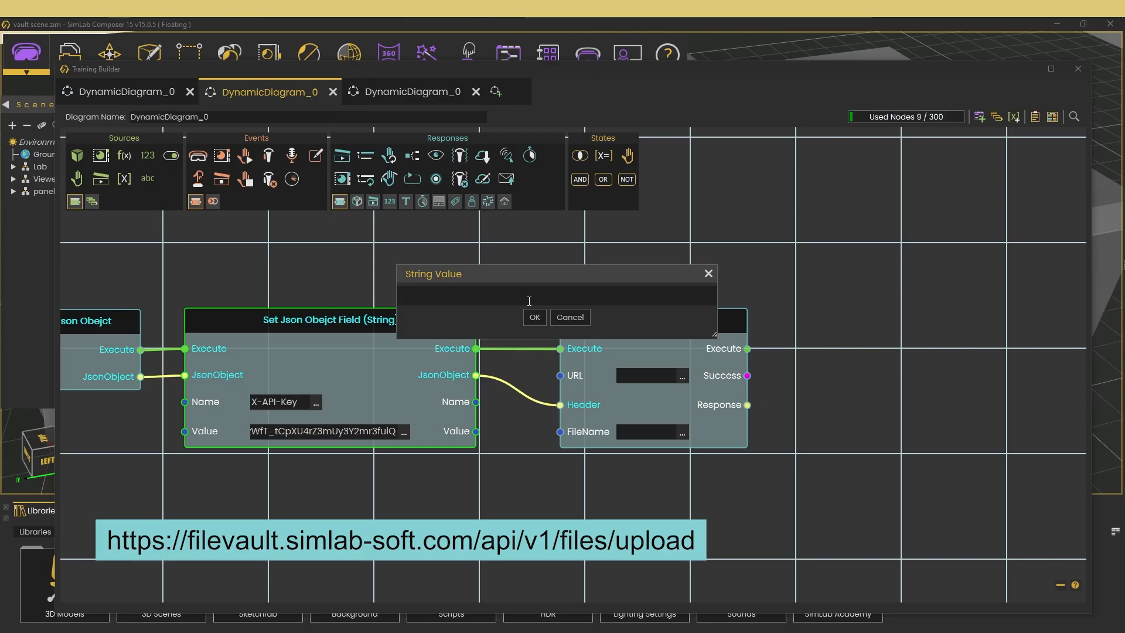
{"action": "key", "text": "ctrl+v"}
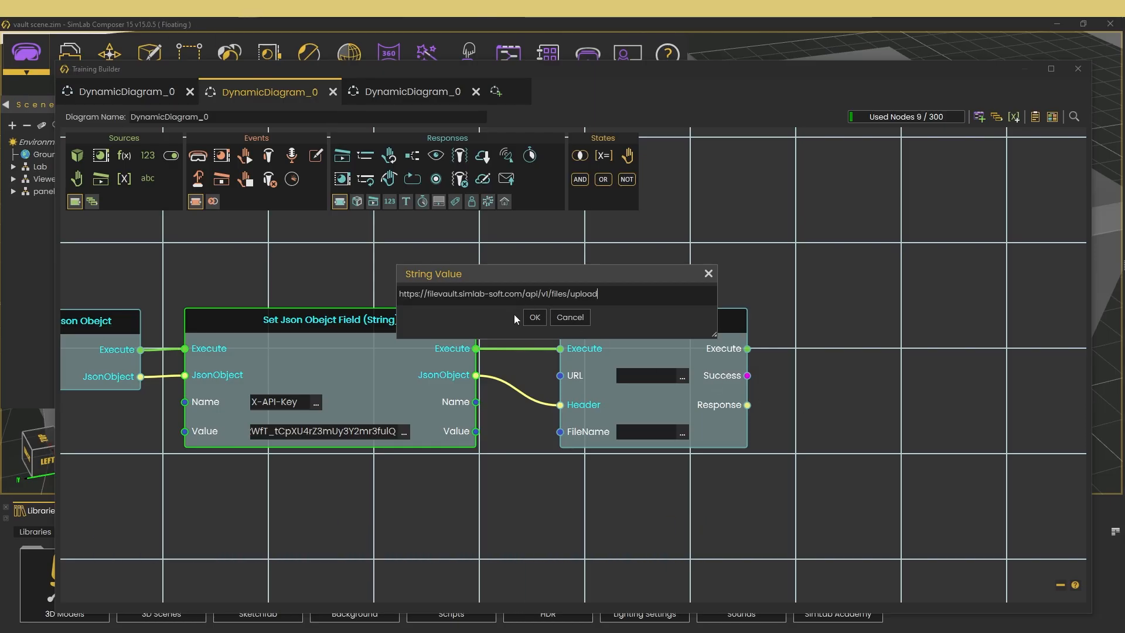
{"action": "left_click", "coordinate": [534, 318]}
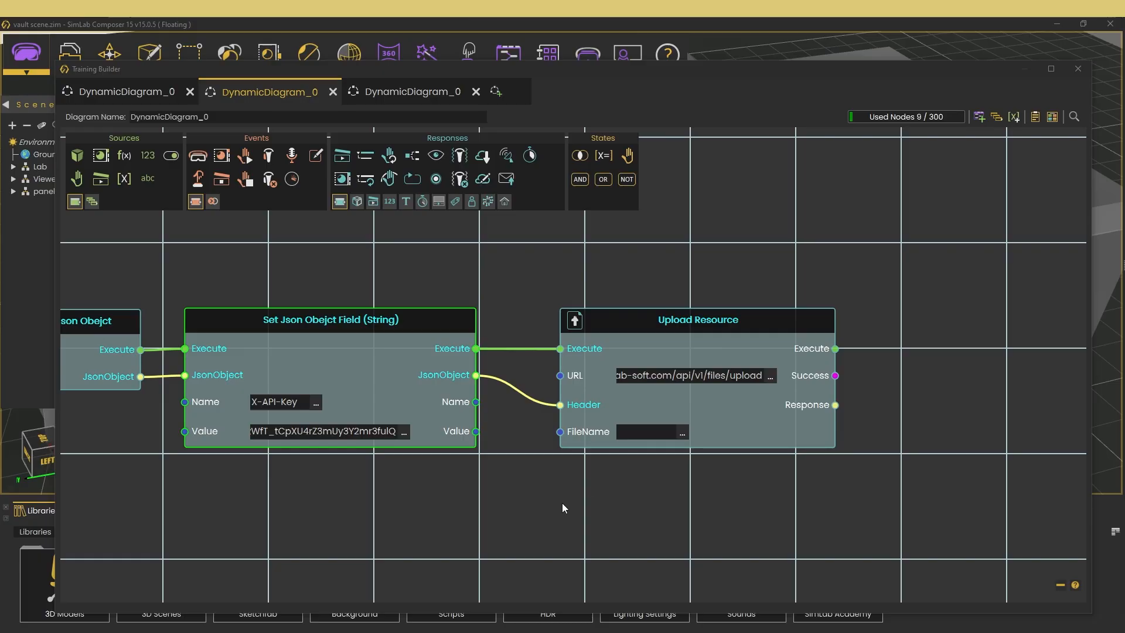
- Set the FileName of the Stop Sound Recording node to "record test"
{"action": "scroll", "coordinate": [641, 482], "scroll_direction": "down", "scroll_amount": 2}
{"action": "middle_click_drag", "start_coordinate": [641, 482], "coordinate": [692, 481]}
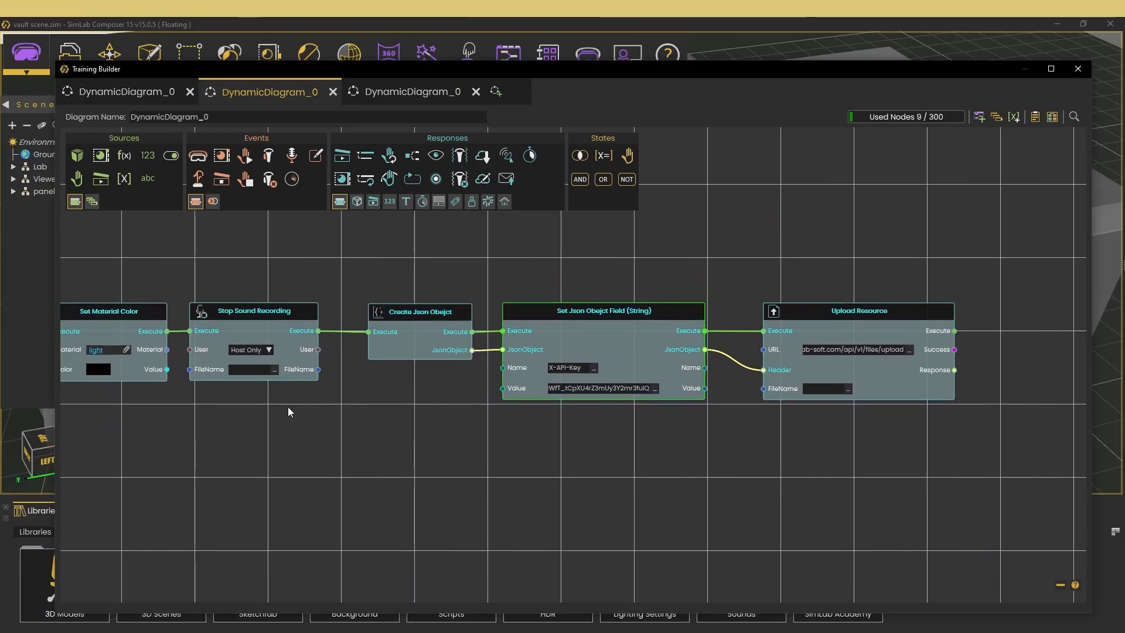
{"action": "middle_click_drag", "start_coordinate": [288, 406], "coordinate": [504, 395]}
{"action": "scroll", "coordinate": [550, 365], "scroll_direction": "up", "scroll_amount": 2}
{"action": "left_click", "coordinate": [548, 366]}
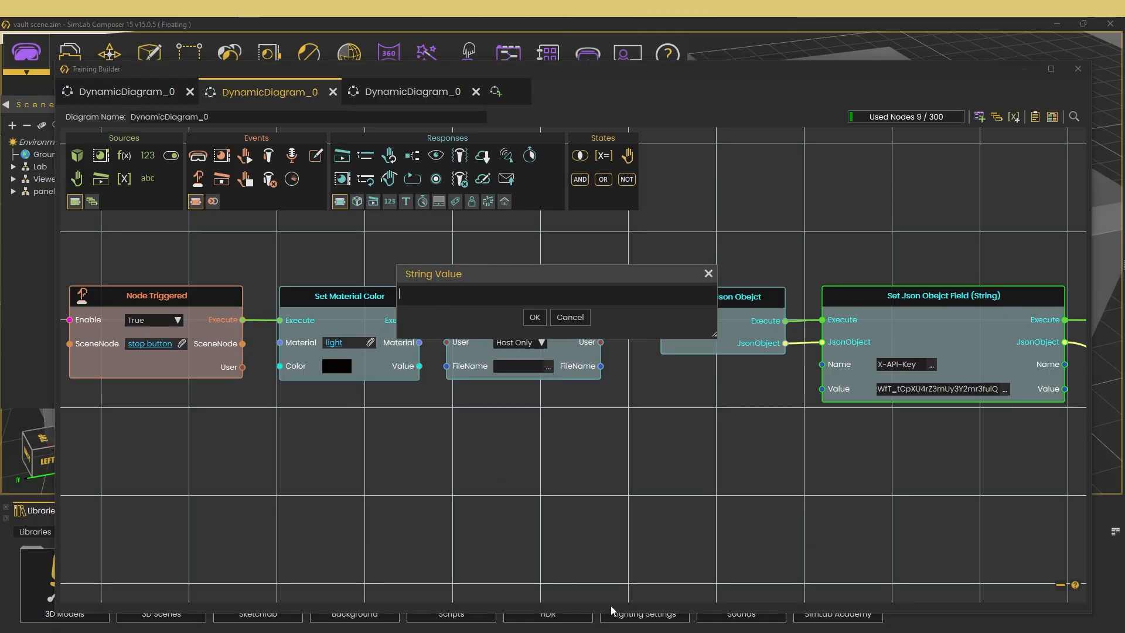
{"action": "type", "text": "record test"}
{"action": "left_click", "coordinate": [535, 317]}
- Connect the FileName output of Stop Sound Recording to the FileName input of Upload Resource
{"action": "middle_click_drag", "start_coordinate": [745, 508], "coordinate": [447, 512]}
{"action": "left_click_drag", "start_coordinate": [283, 367], "coordinate": [815, 389]}
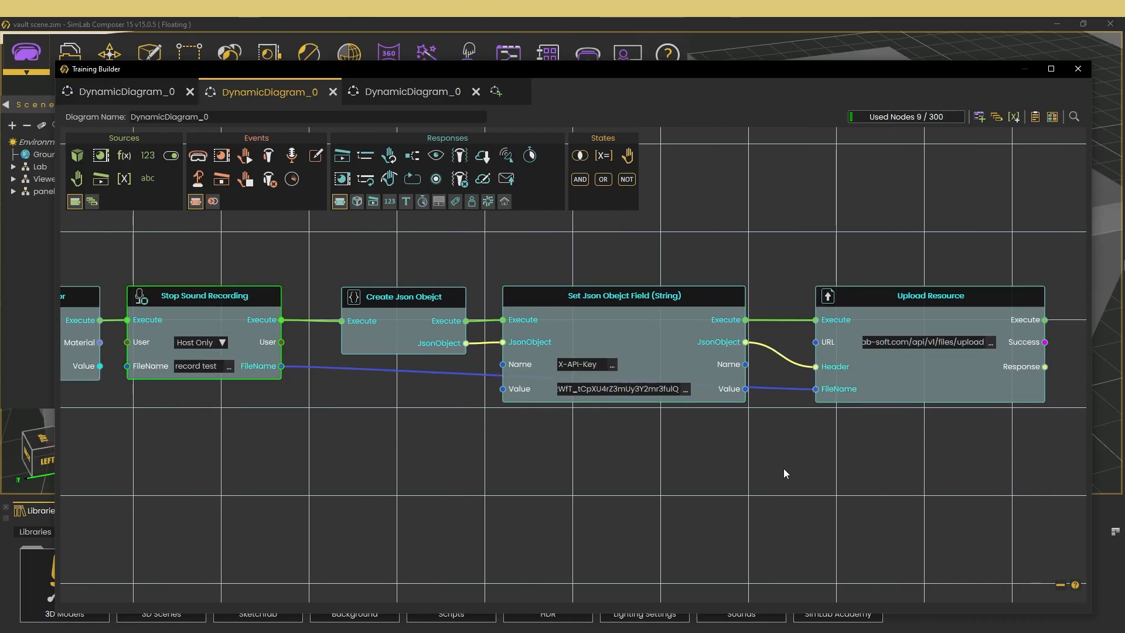
{"action": "scroll", "coordinate": [511, 474], "scroll_direction": "down", "scroll_amount": 5}
{"action": "middle_click_drag", "start_coordinate": [512, 474], "coordinate": [578, 497]}
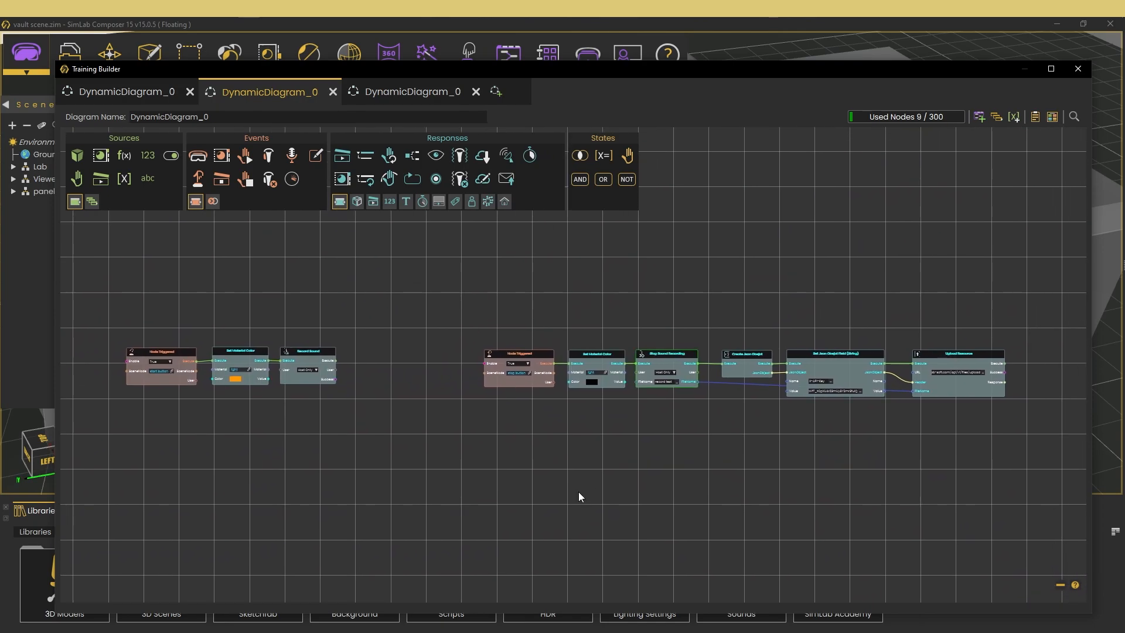
- Close the Training Builder and launch the scene in the VR Viewer
{"action": "left_click", "coordinate": [1077, 69]}
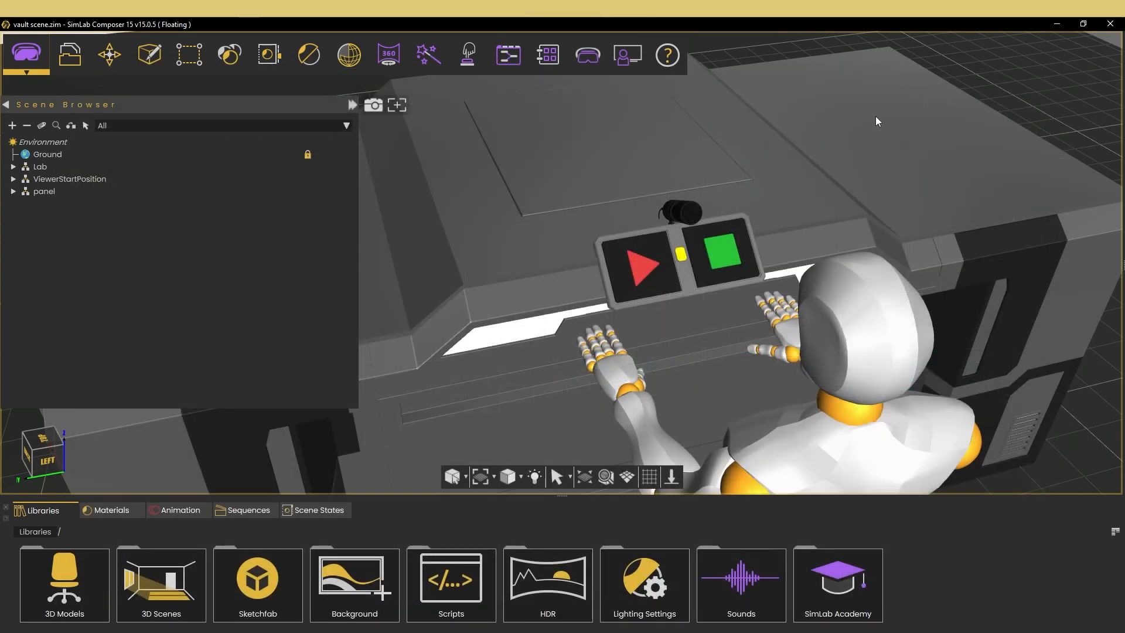
{"action": "left_click", "coordinate": [592, 69]}
{"action": "left_click", "coordinate": [593, 99]}
{"action": "left_click", "coordinate": [451, 273]}
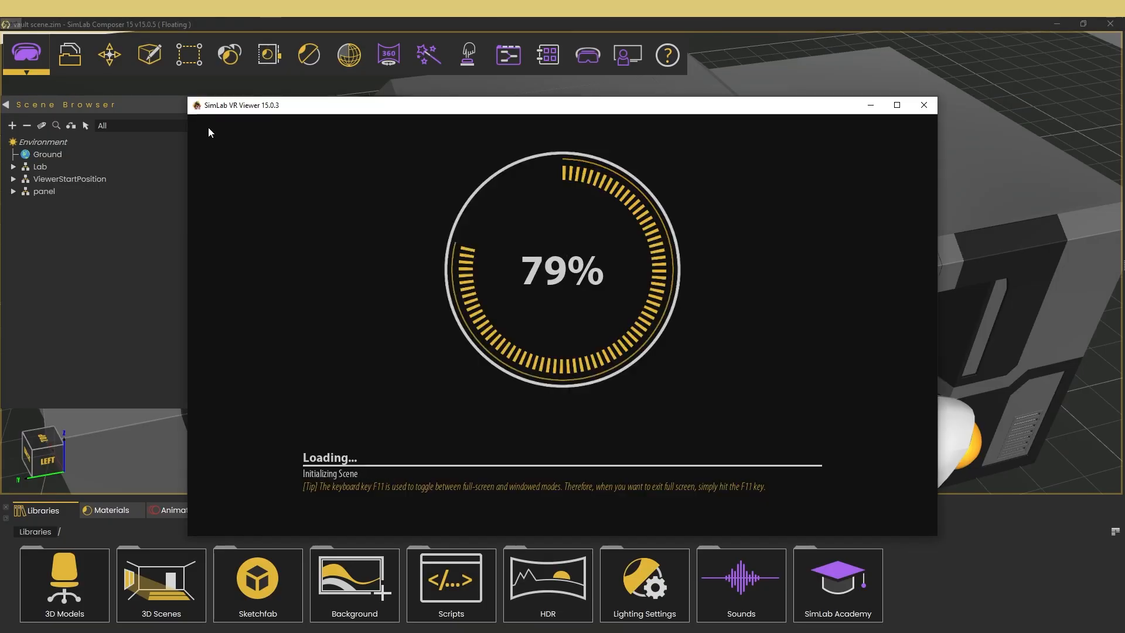
- Approach the panel in the VR scene and record a short sound using its red start and green stop buttons
{"action": "key", "text": "s"}
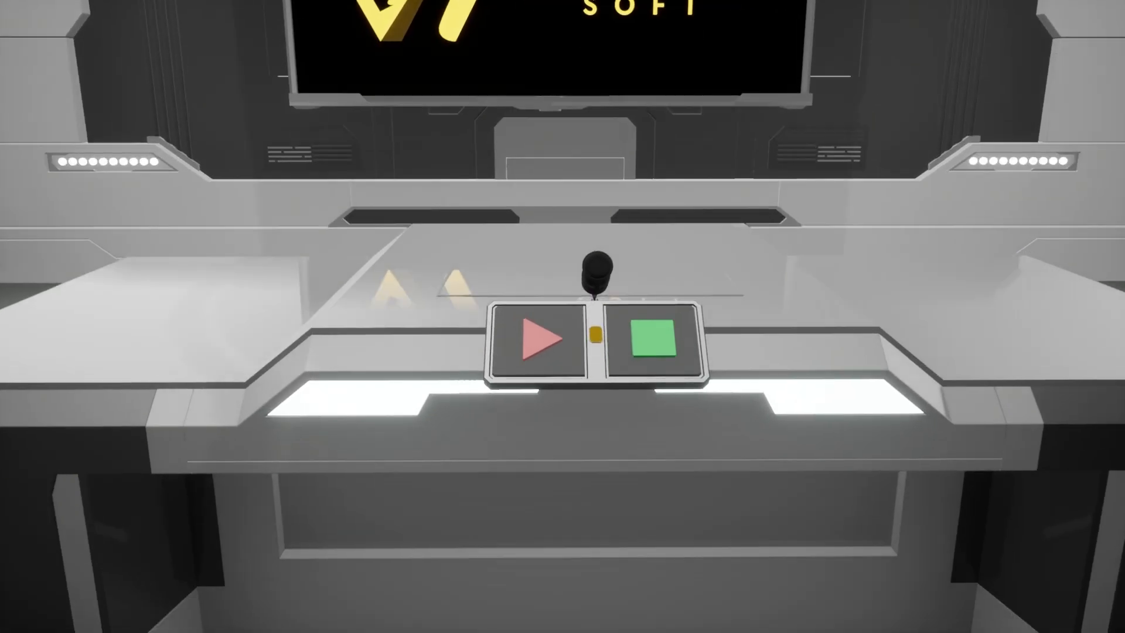
{"action": "key", "text": "w"}
{"action": "left_click", "coordinate": [562, 317]}
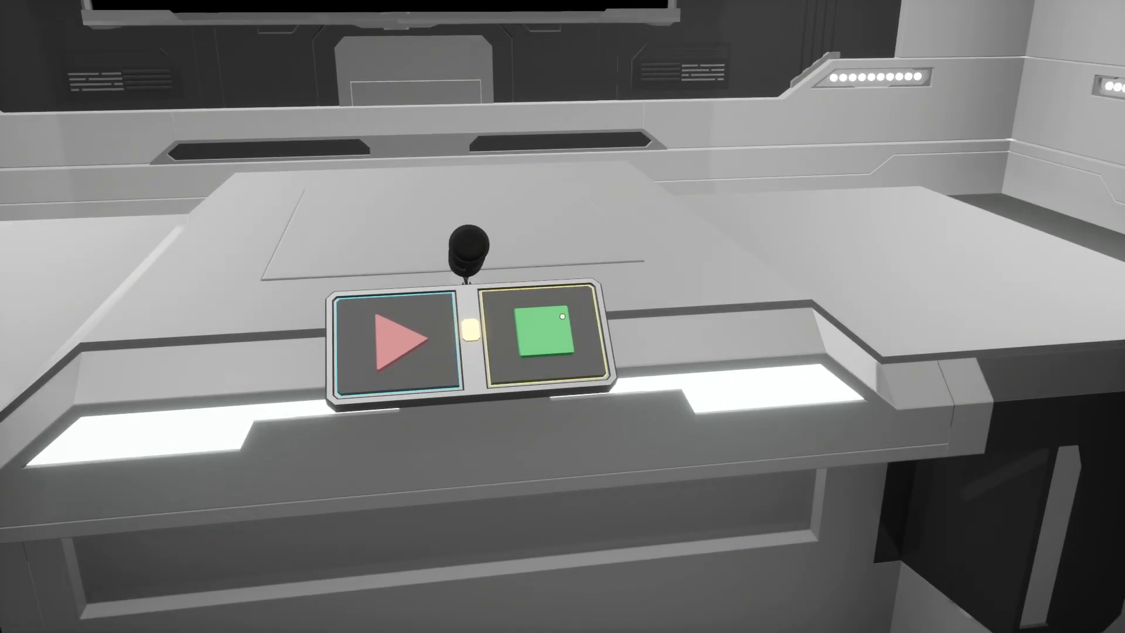
{"action": "left_click", "coordinate": [562, 316]}
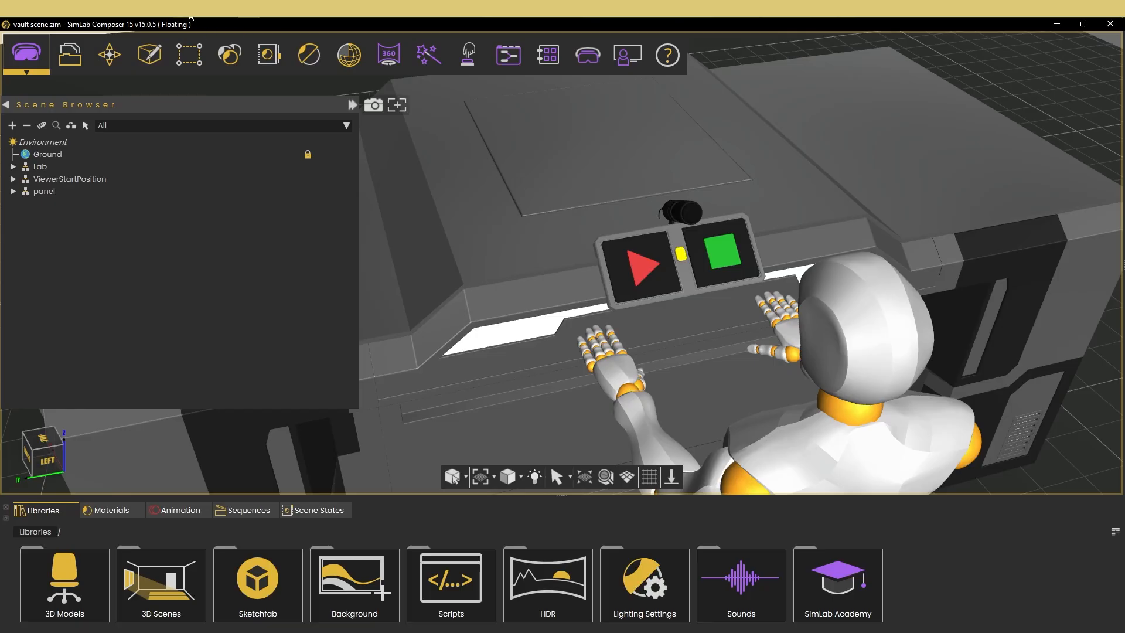
- Switch to FileVault Desktop, open the private file folder and download record_test.wav
{"action": "left_click", "coordinate": [187, 11]}
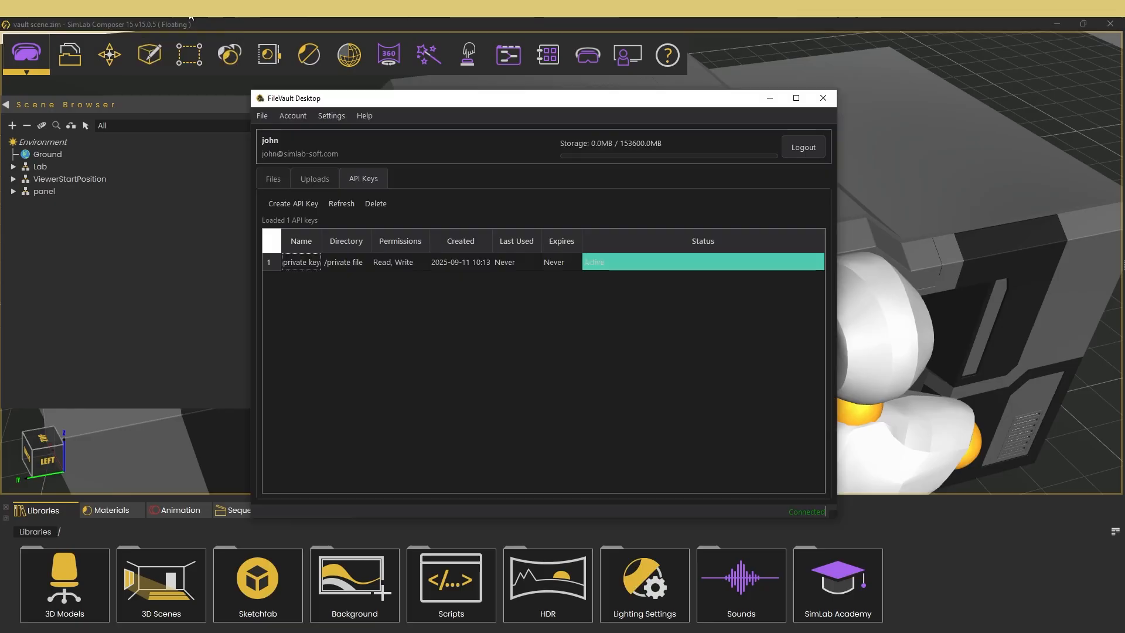
{"action": "left_click", "coordinate": [277, 178]}
{"action": "double_click", "coordinate": [361, 297]}
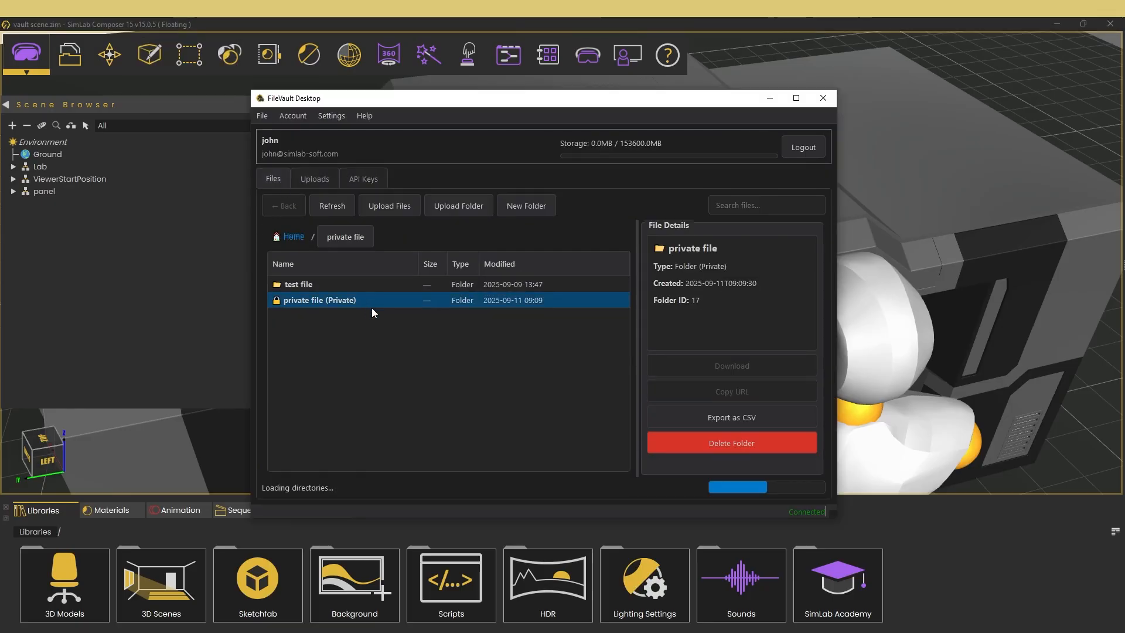
{"action": "left_click", "coordinate": [326, 284]}
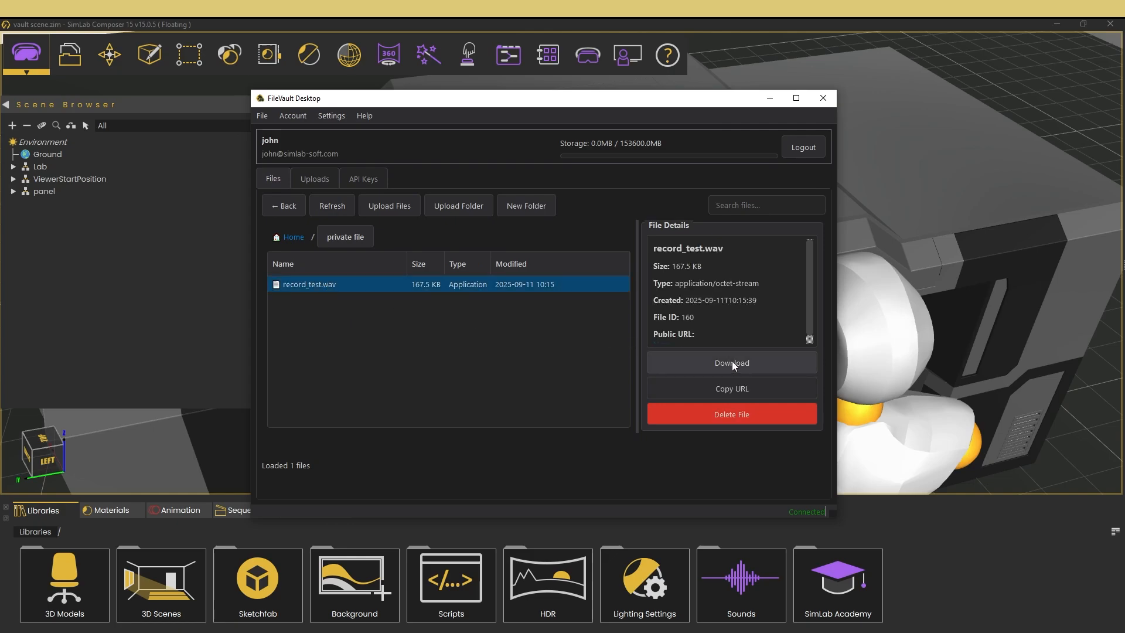
{"action": "left_click", "coordinate": [694, 364]}
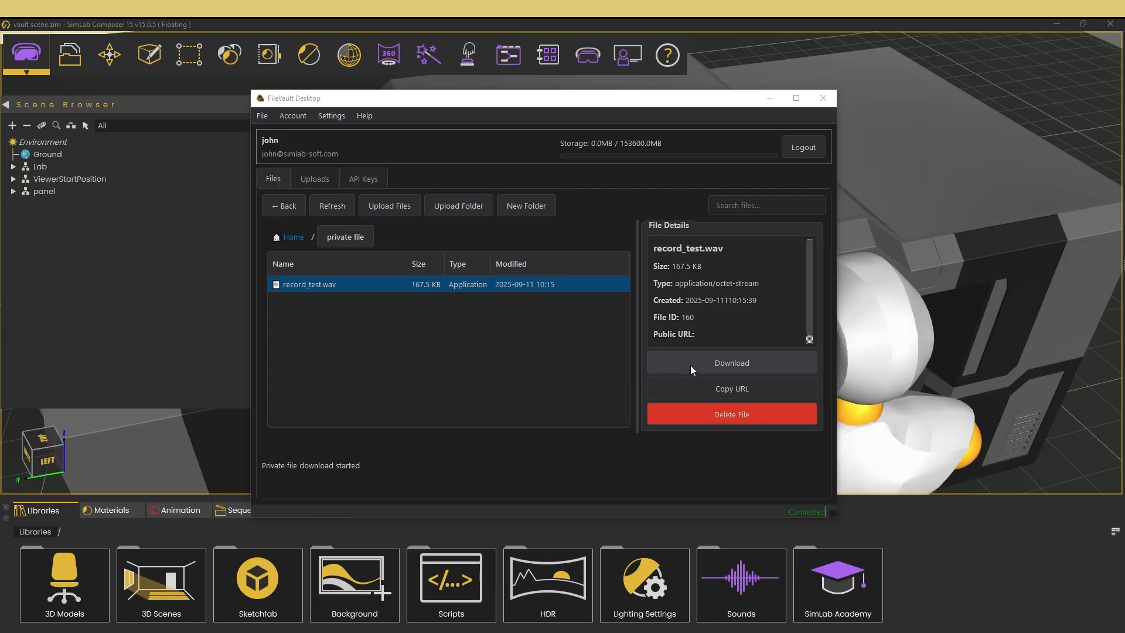